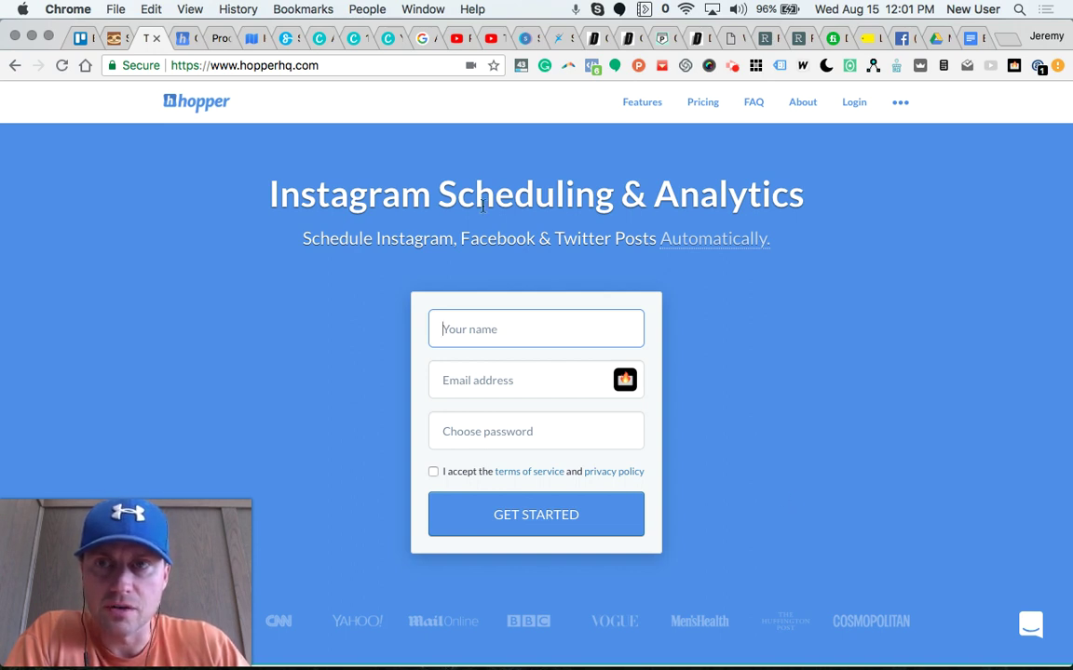
Step: Switch to the open Hopper account and look through all posts scheduled in its queue
left_click(182, 38)
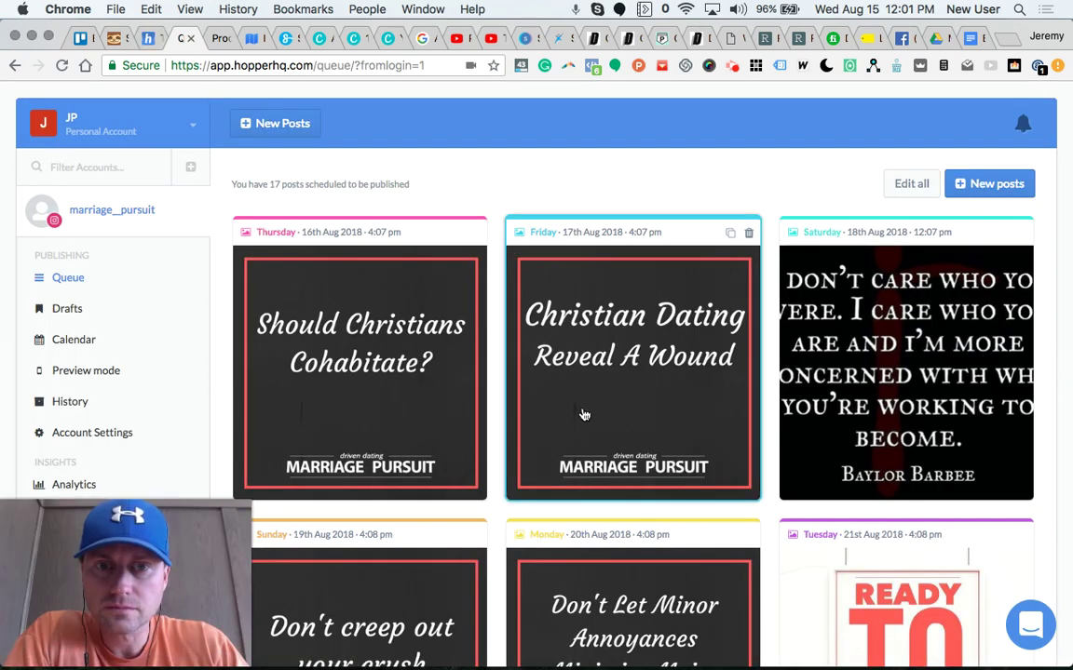
scroll(814, 407, "down", 3)
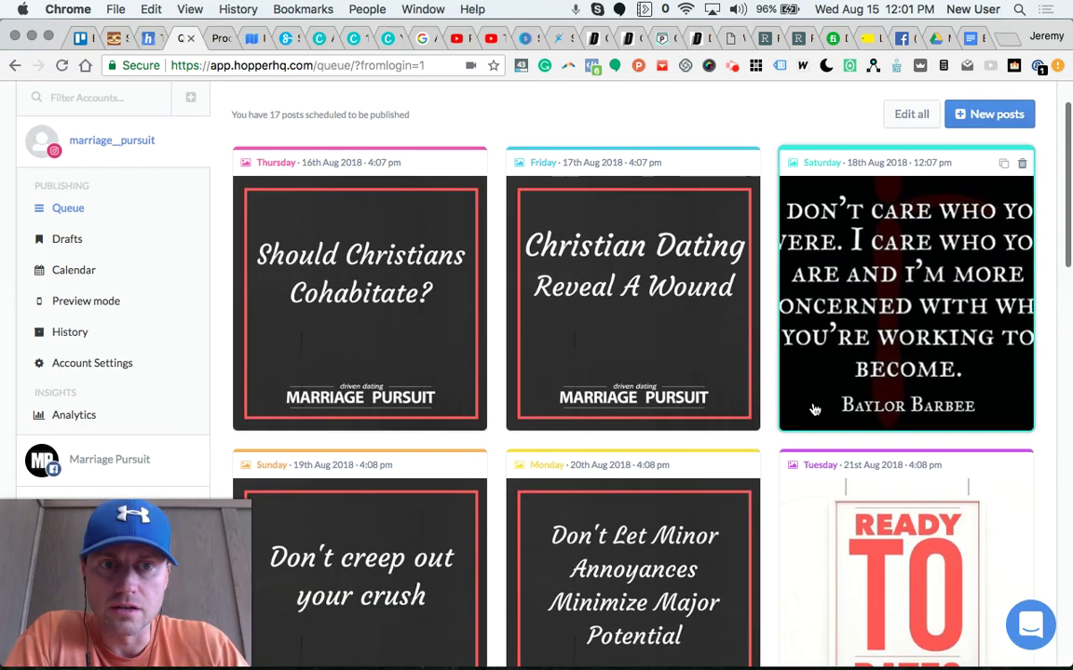
scroll(814, 410, "down", 10)
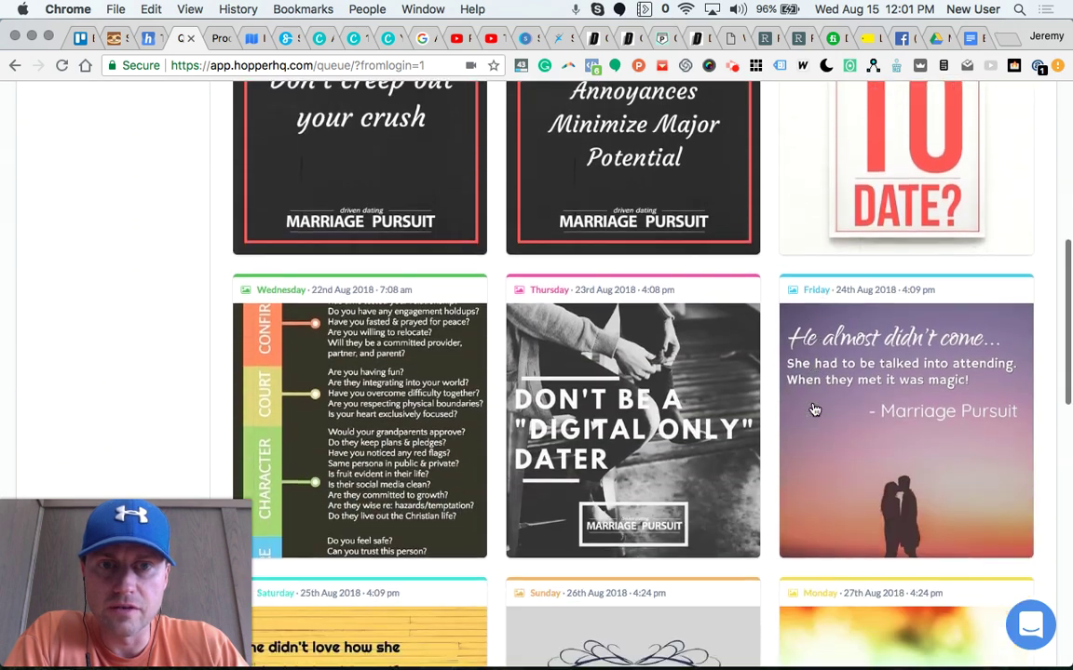
scroll(814, 410, "down", 8)
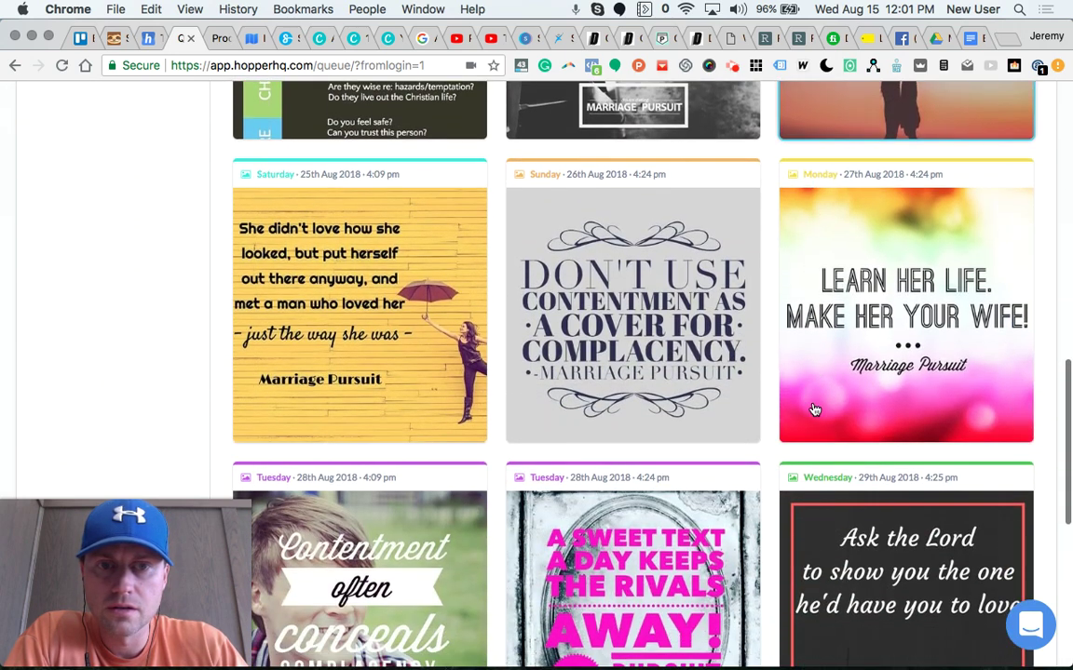
scroll(814, 409, "down", 6)
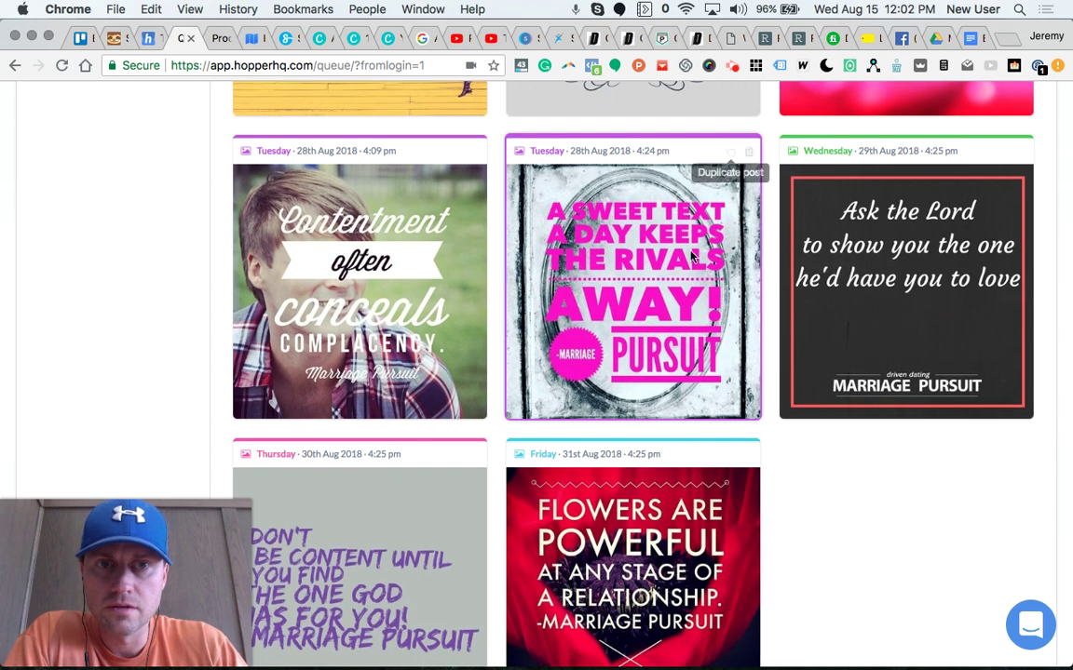
scroll(651, 279, "down", 4)
scroll(678, 322, "up", 20)
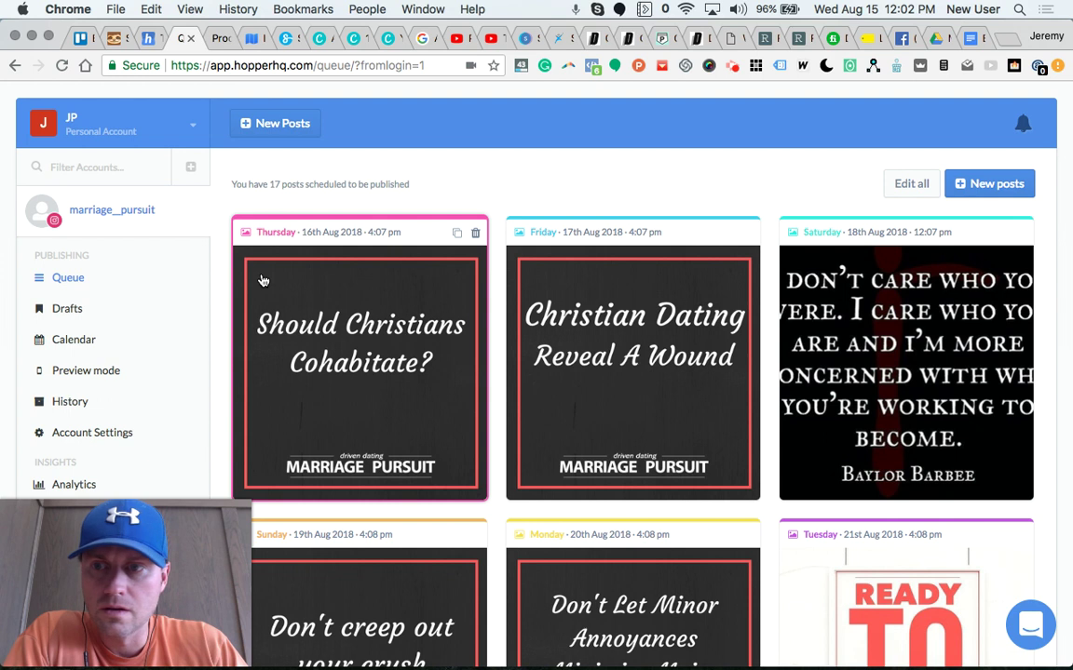
Step: Examine the scheduled posts for August 2018 in the calendar view
left_click(94, 339)
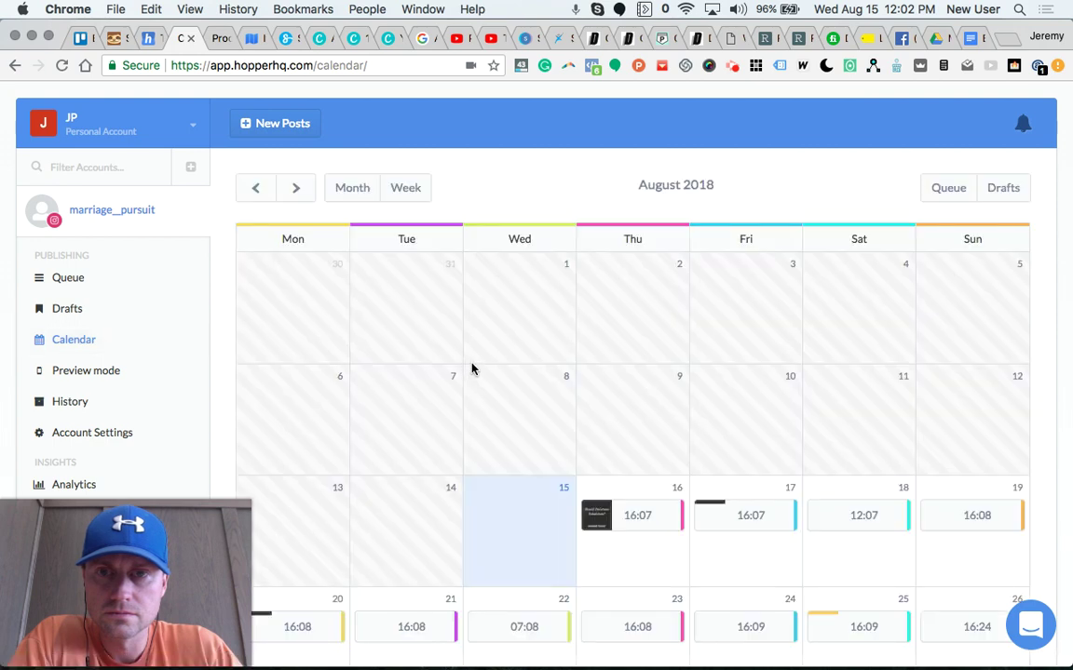
scroll(564, 396, "down", 5)
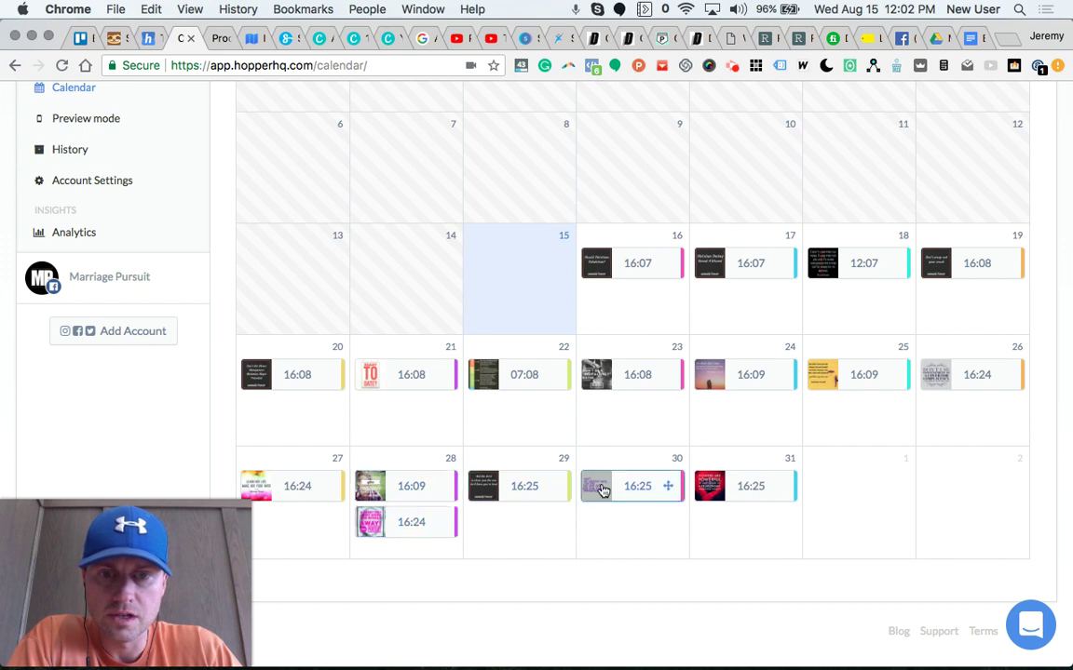
scroll(348, 314, "up", 5)
Step: Return to the post queue and check through to its last scheduled post
left_click(82, 271)
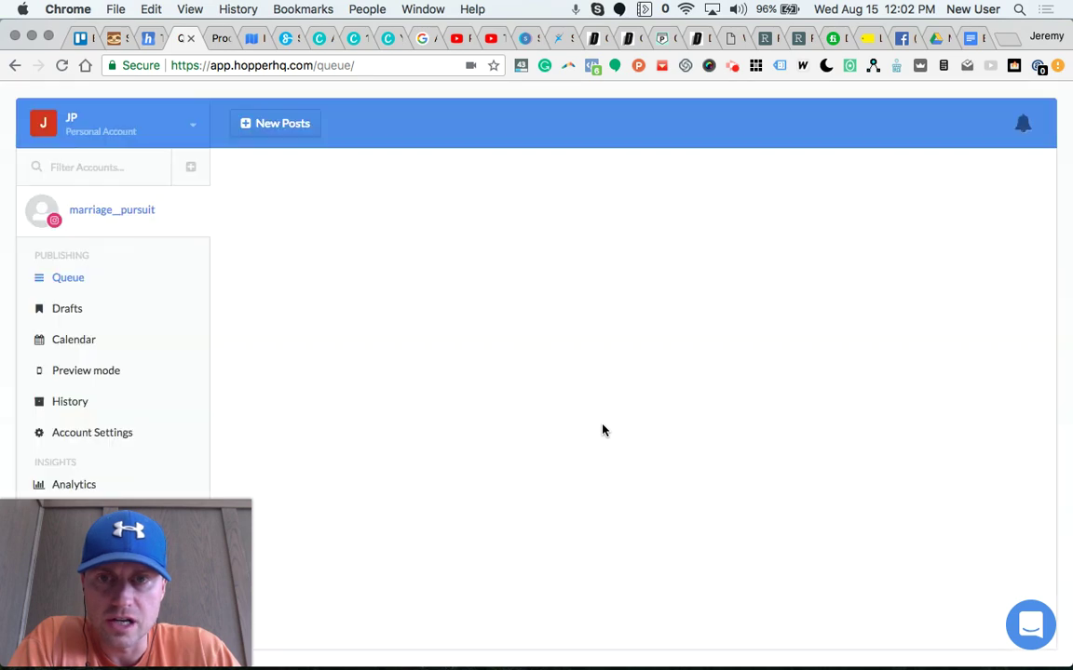
scroll(601, 430, "down", 10)
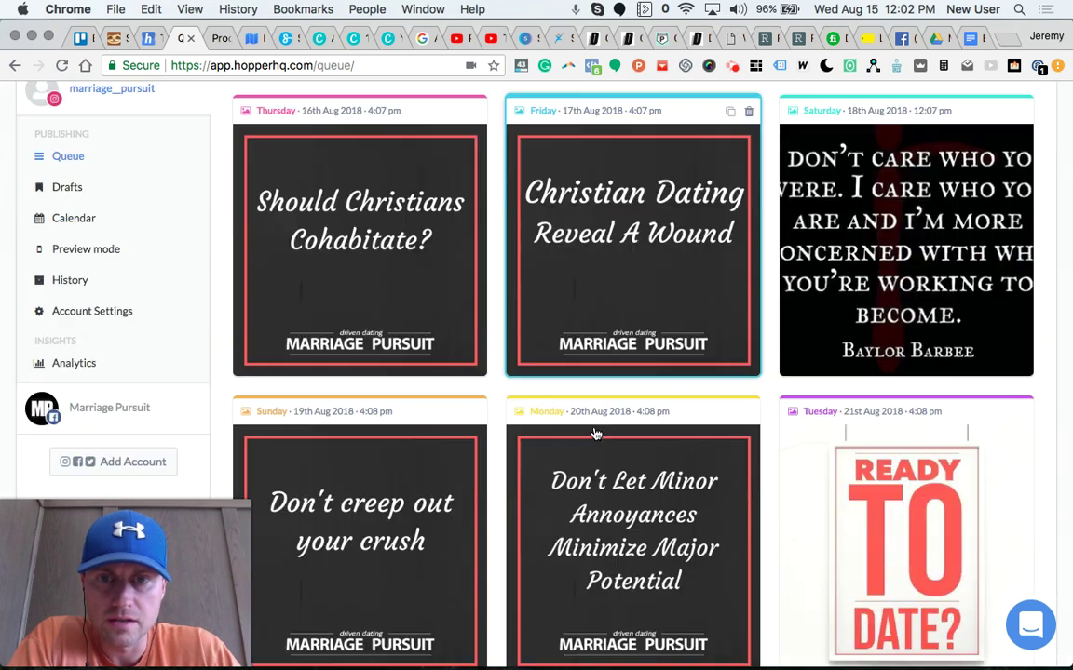
scroll(595, 431, "down", 5)
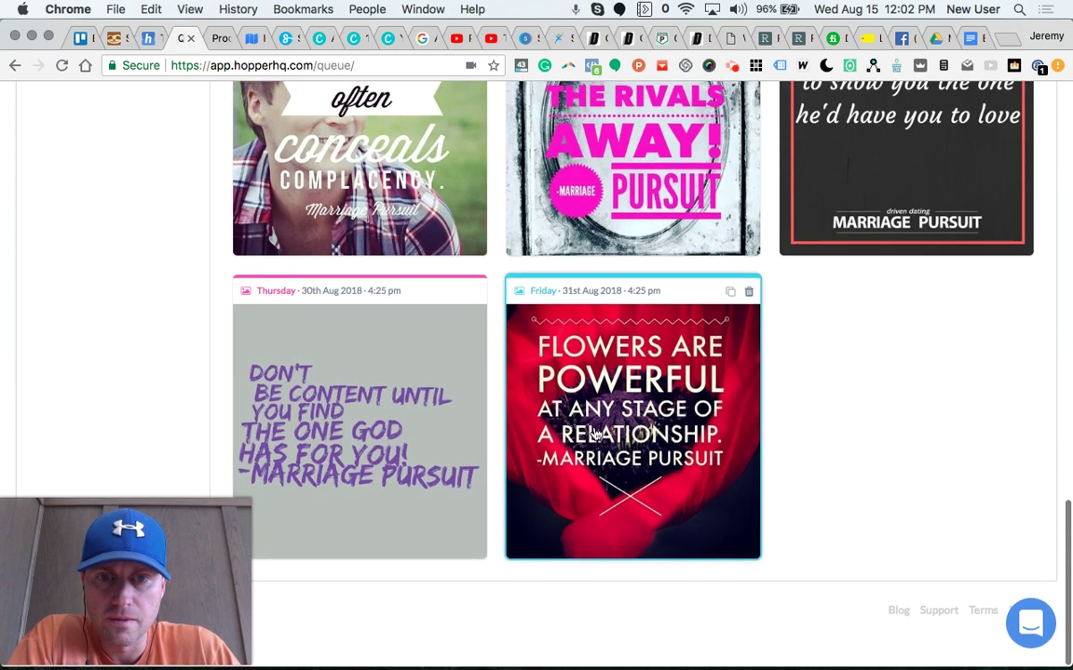
scroll(785, 462, "up", 20)
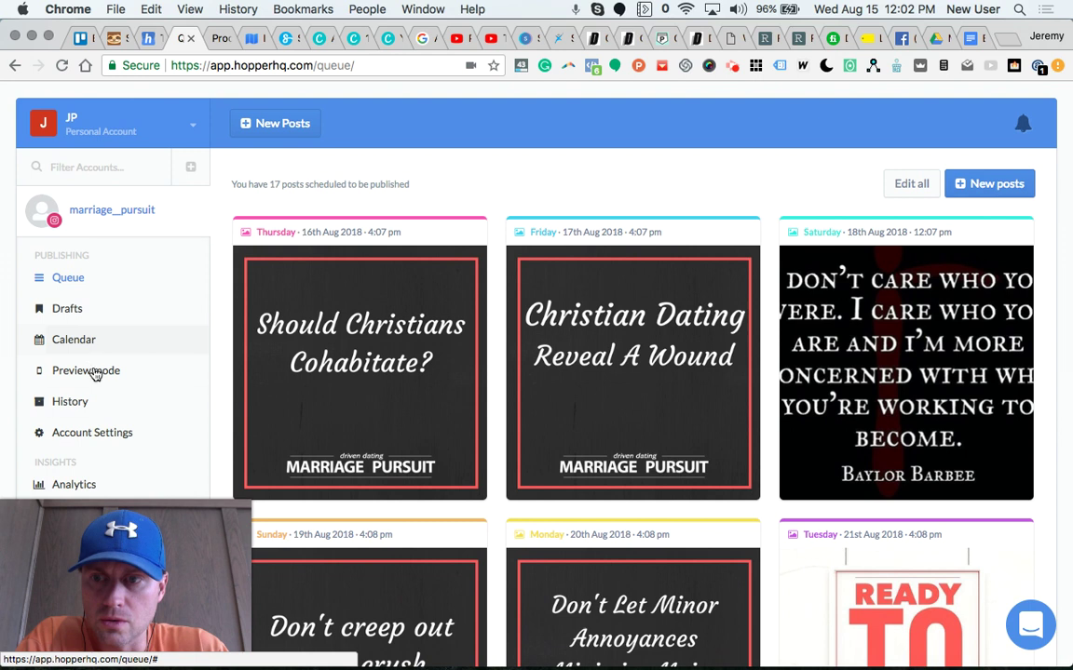
Step: Open the history of published posts and load the older posts down to 3rd Oct 2017
left_click(84, 408)
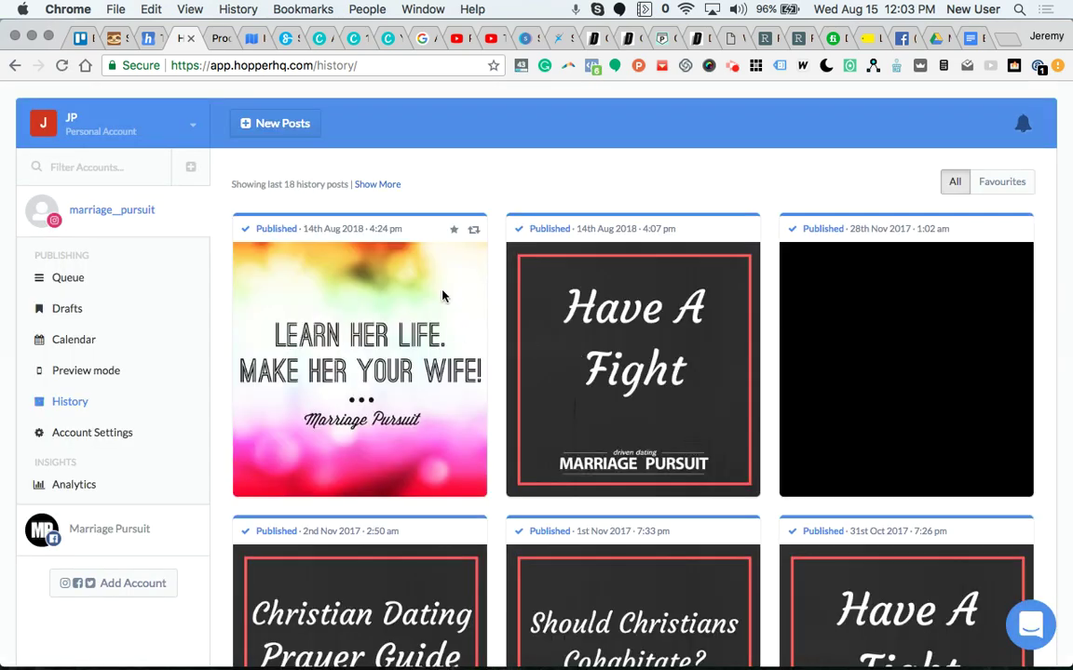
scroll(447, 316, "down", 2)
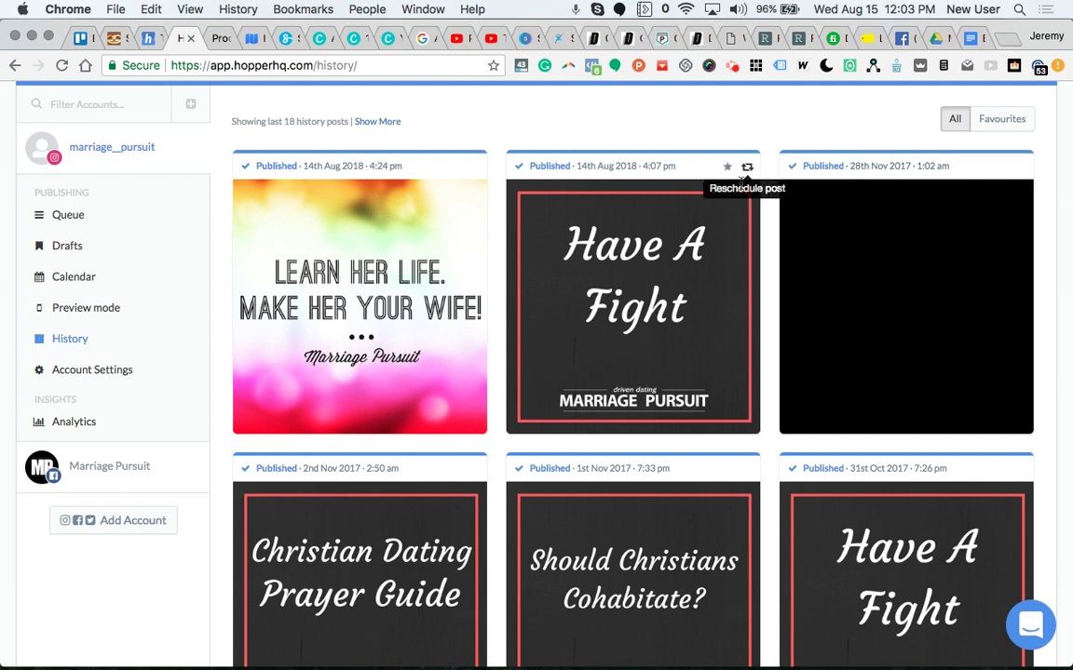
scroll(679, 328, "down", 1)
scroll(679, 328, "down", 10)
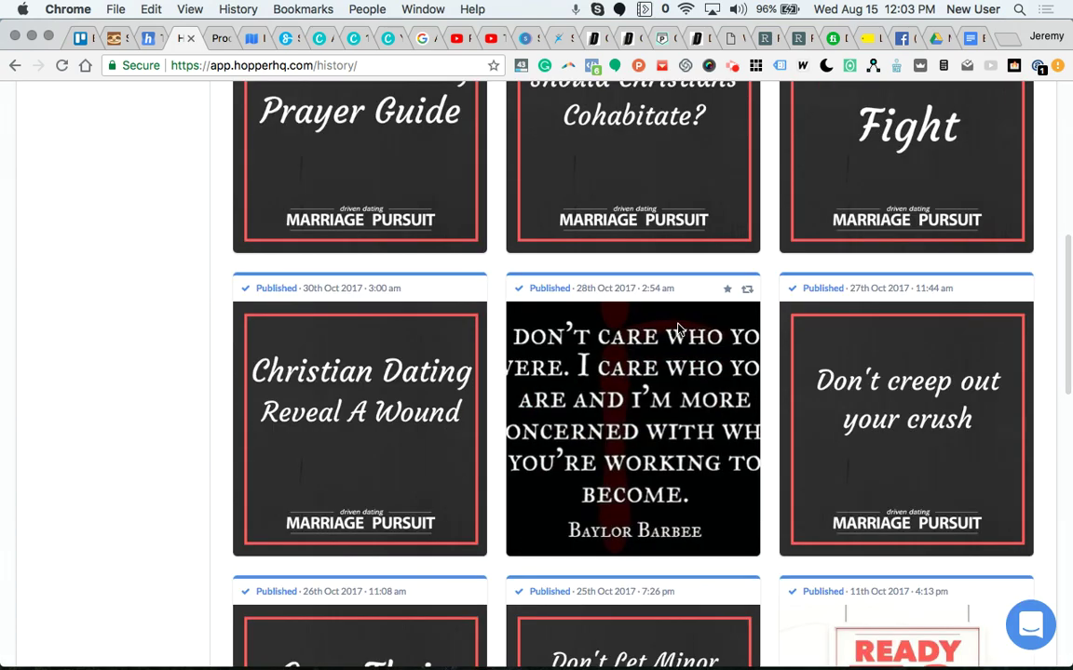
scroll(679, 328, "down", 10)
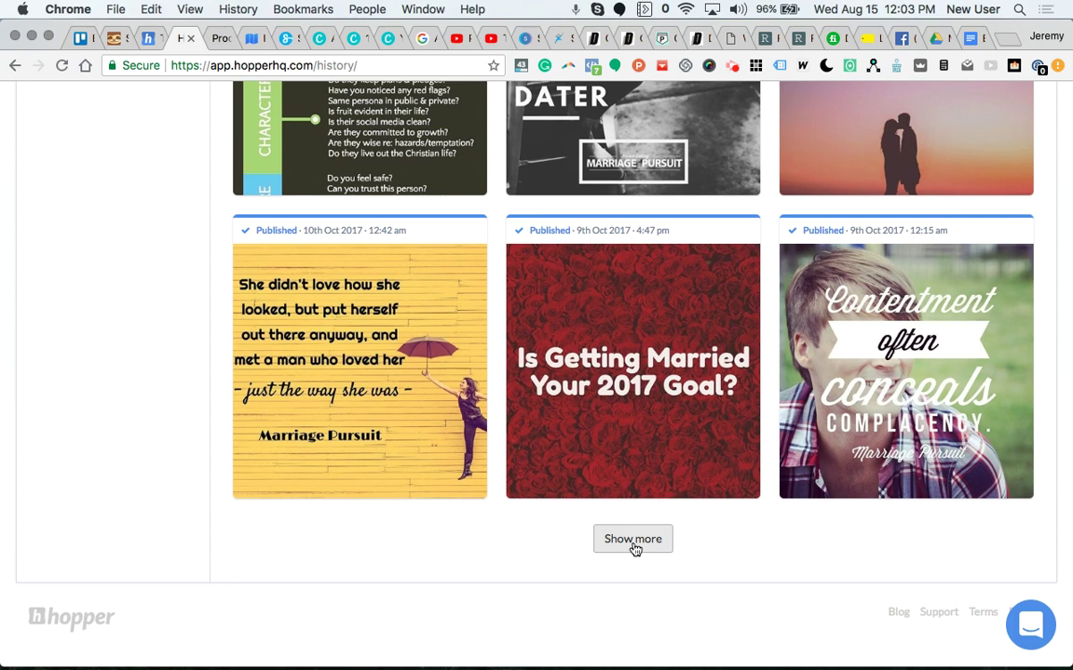
left_click(634, 540)
scroll(636, 522, "down", 15)
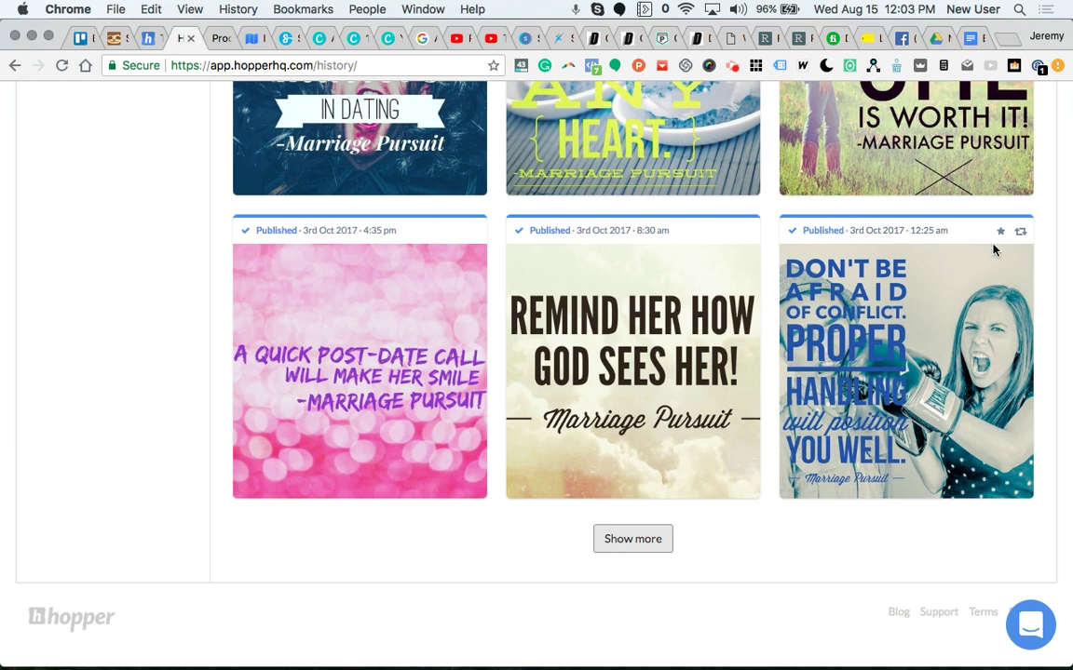
Step: Reschedule the "Don't be afraid of conflict" post for 31 August 2018 at 12:03 pm and save it as a new post
left_click(1020, 233)
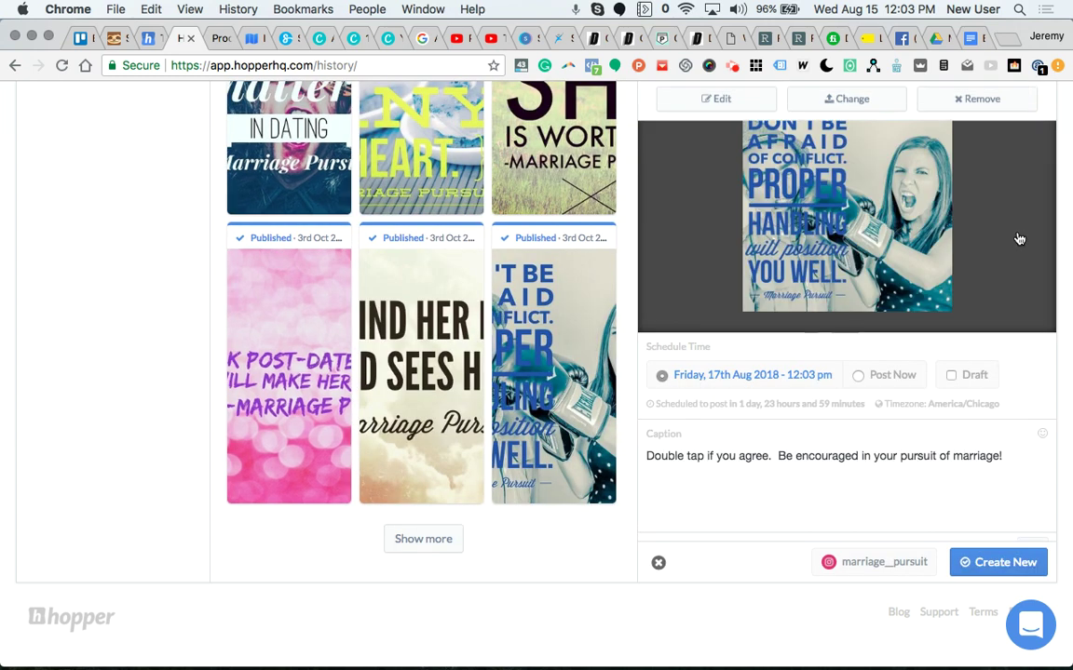
left_click(764, 377)
scroll(785, 476, "down", 2)
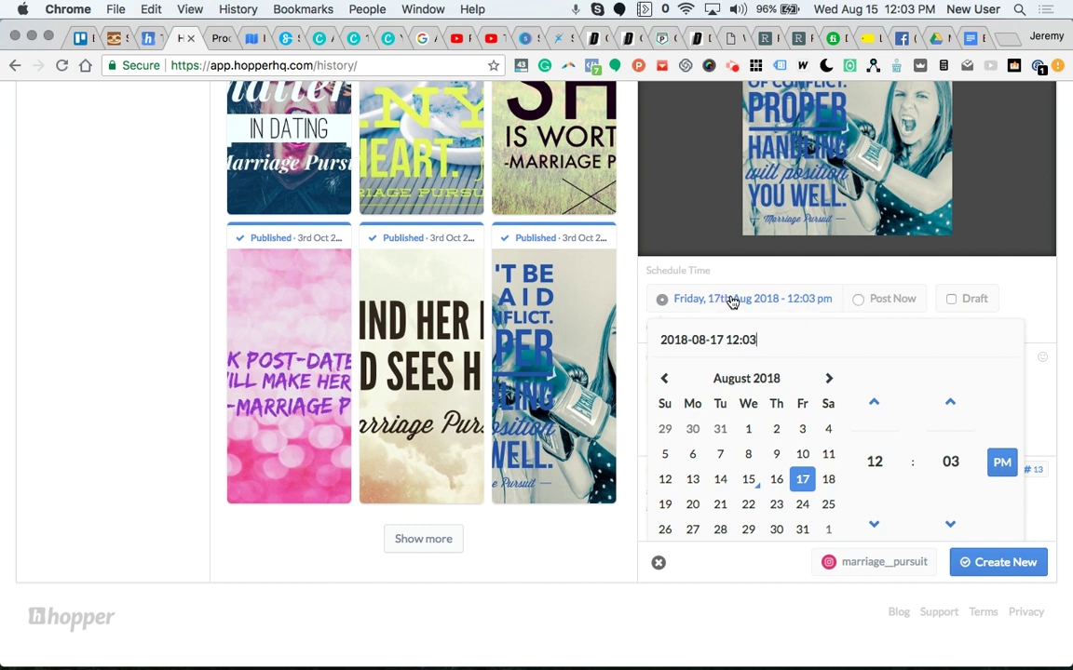
scroll(763, 438, "down", 1)
scroll(763, 437, "down", 1)
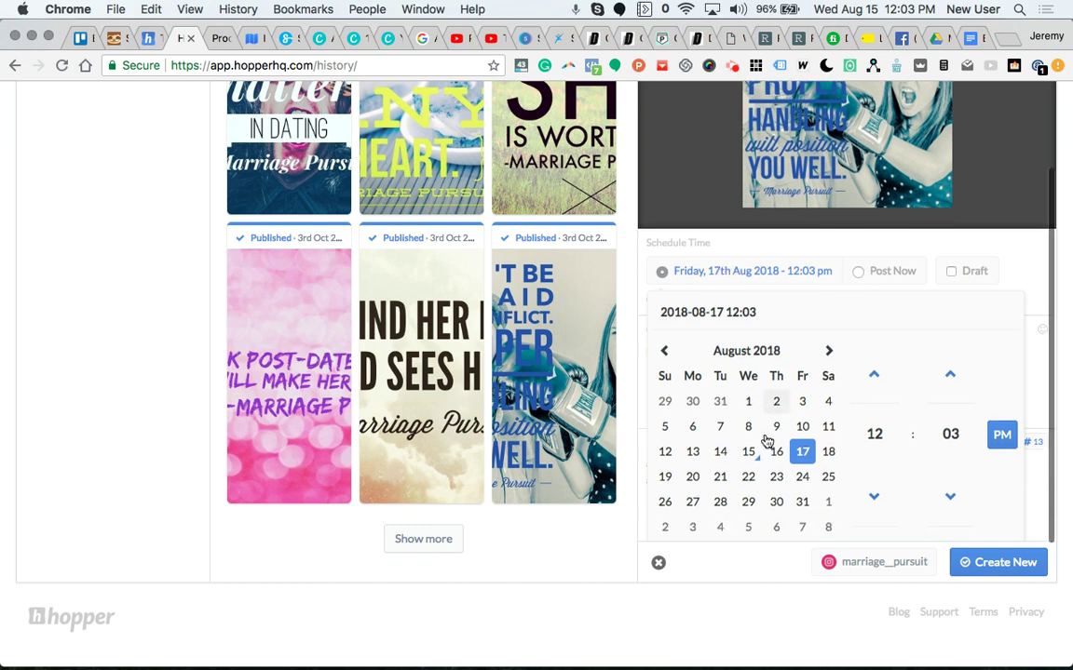
left_click(803, 504)
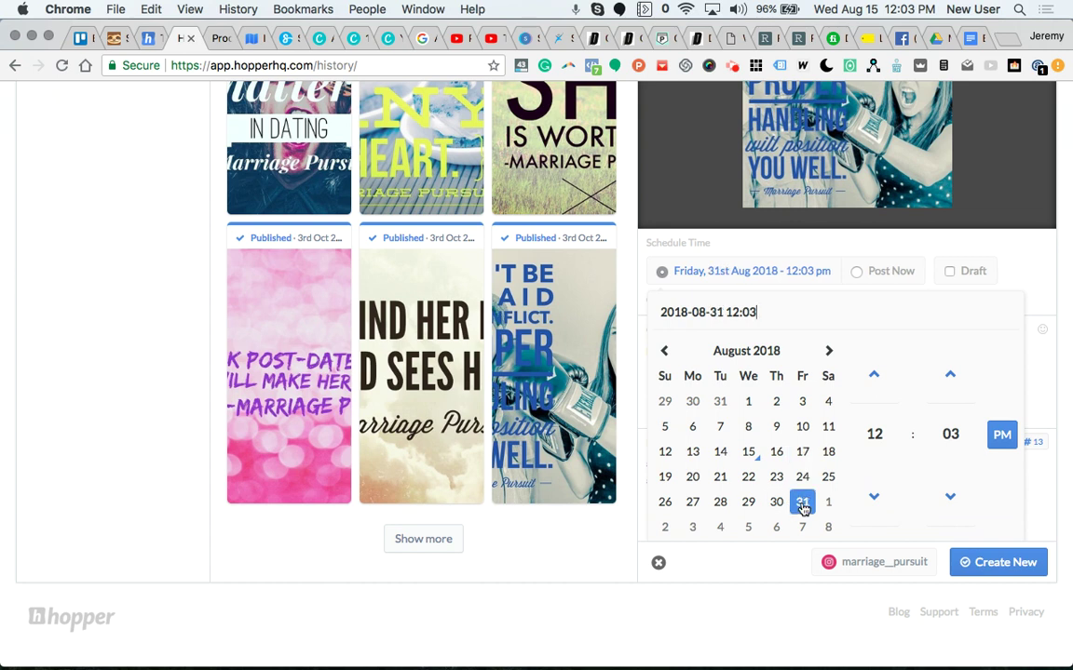
left_click(989, 565)
left_click(989, 566)
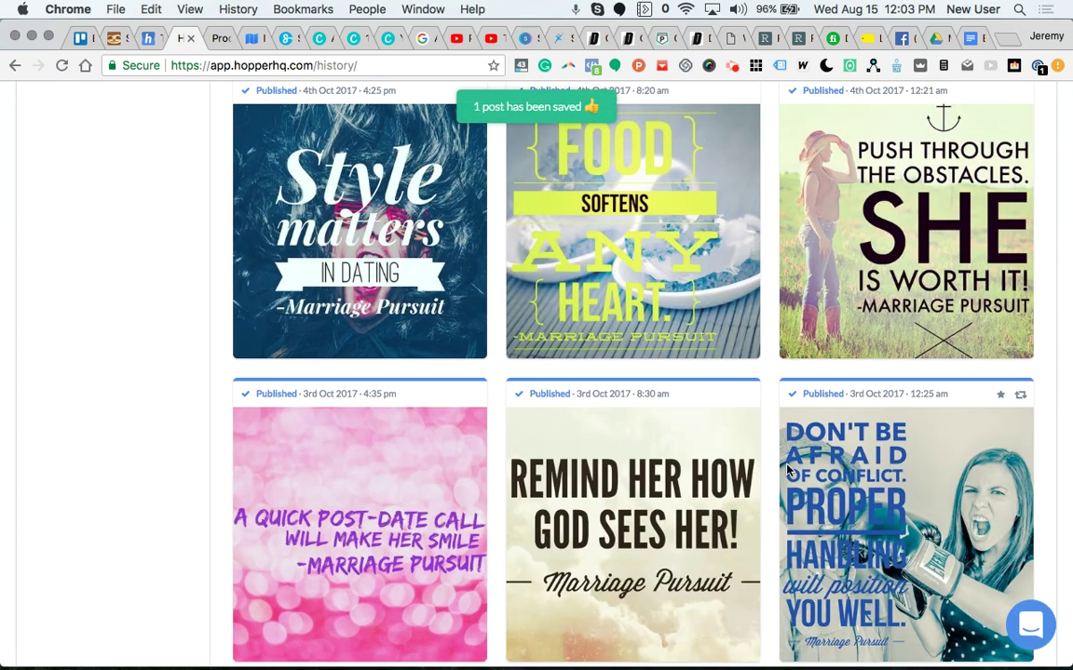
Step: Start rescheduling the "Remind her how God sees her!" post and add the hashtag #date to the end of its first comment
scroll(787, 470, "down", 5)
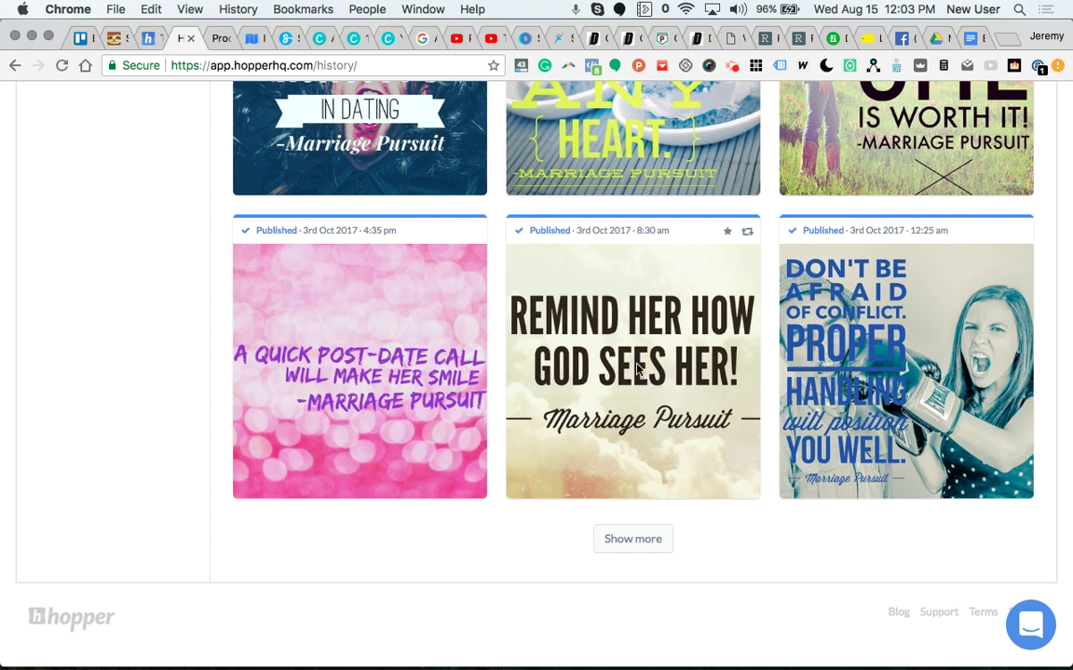
left_click(748, 232)
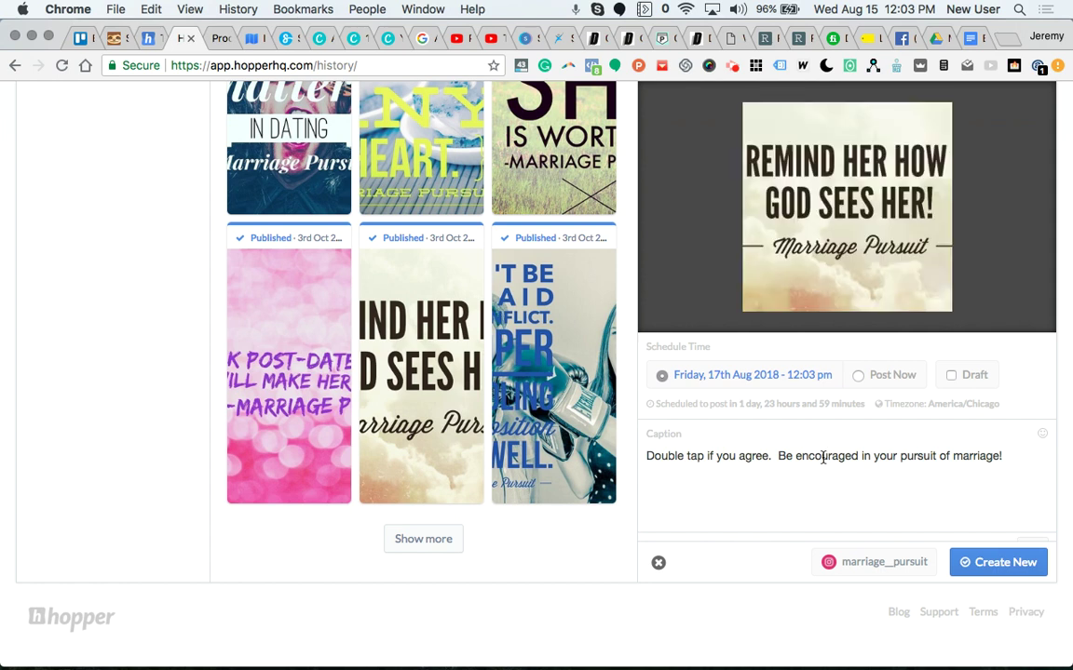
scroll(811, 475, "down", 3)
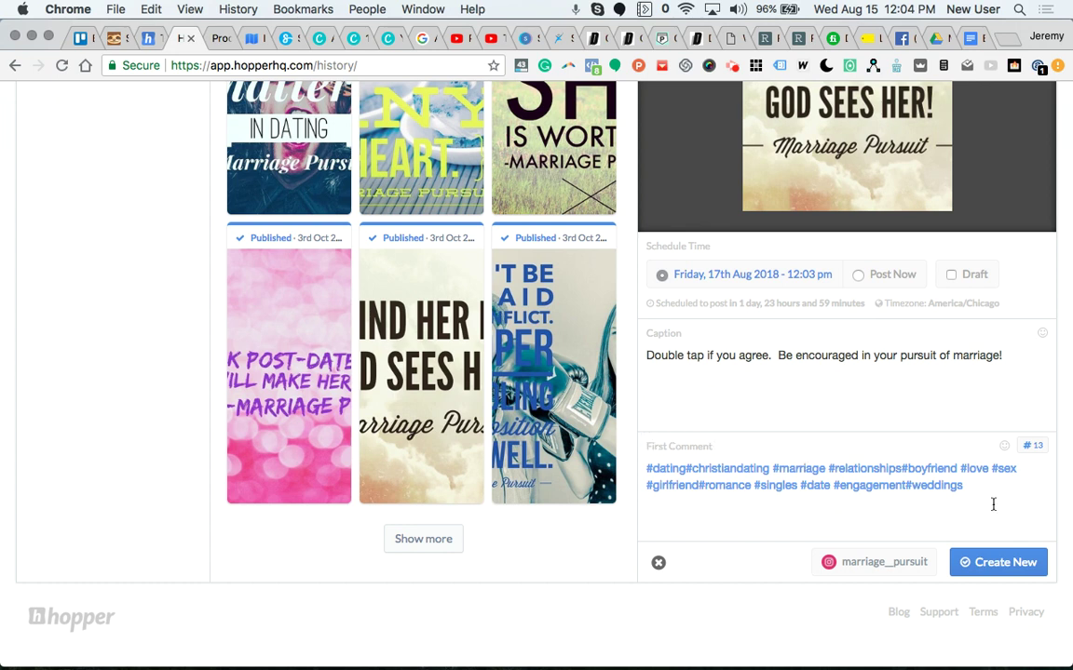
left_click(975, 483)
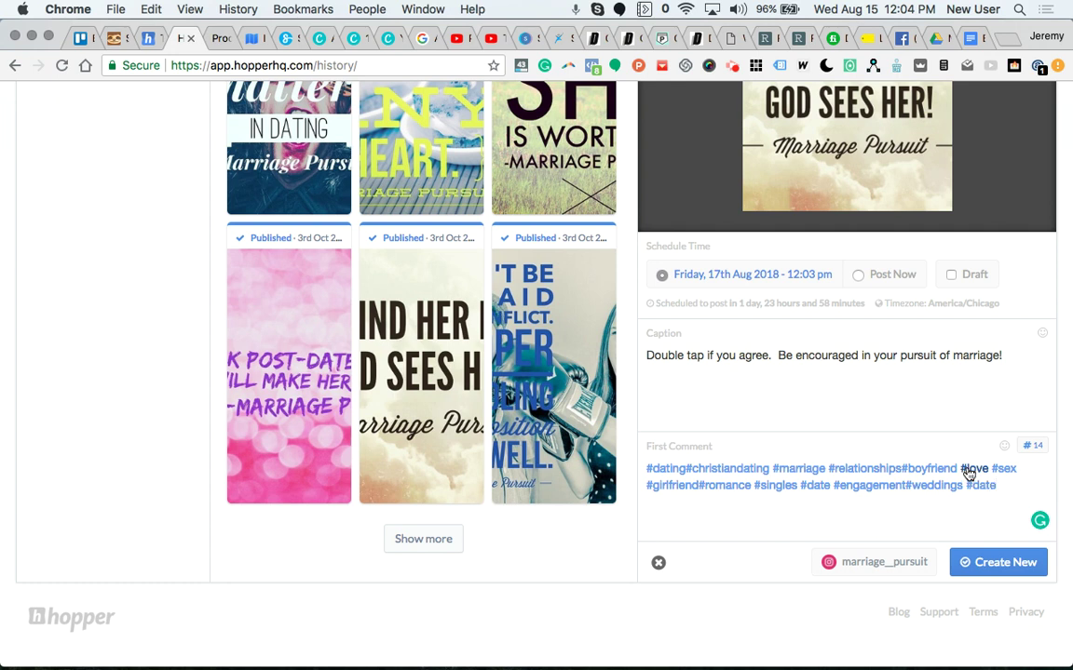
left_click(849, 388)
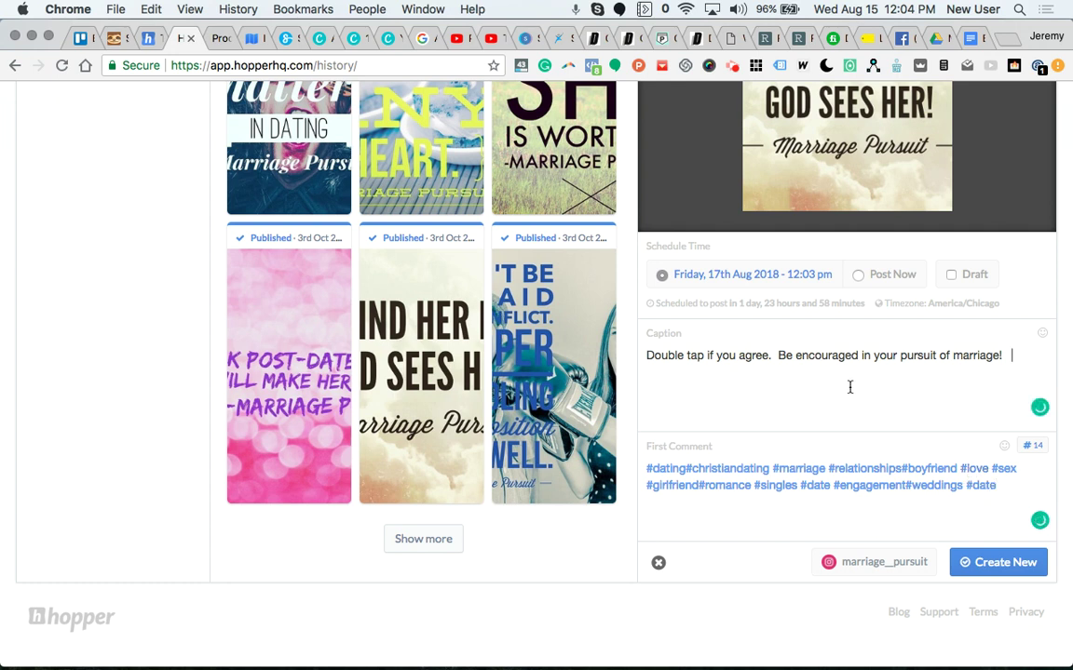
triple_click(733, 358)
scroll(859, 433, "up", 3)
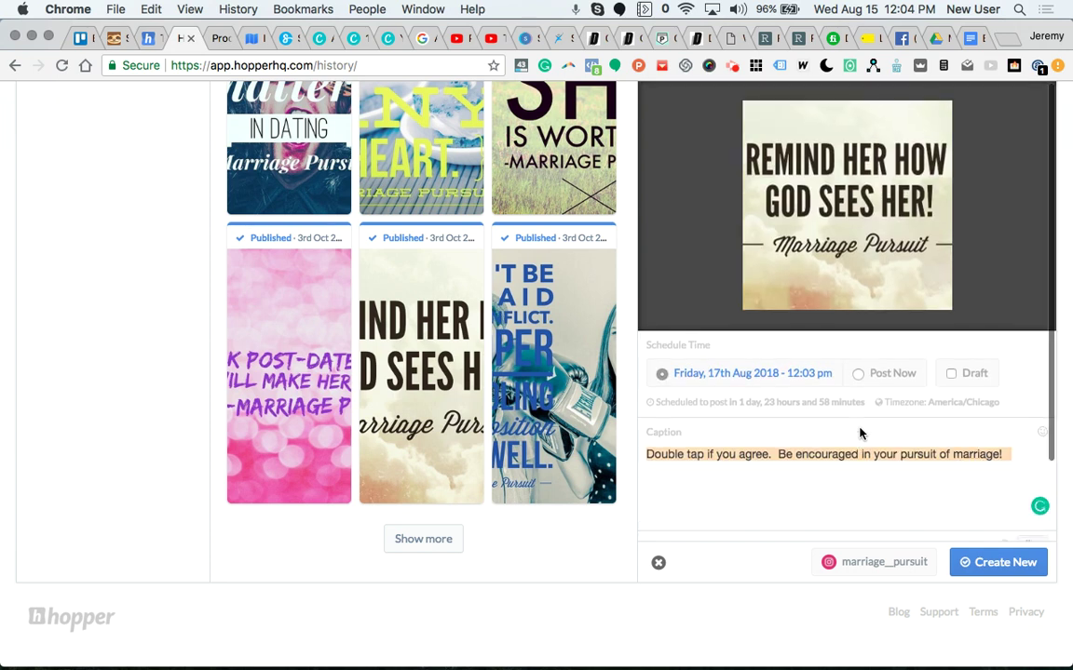
Step: Set the "Remind her how God sees her!" post's schedule time to 1 September 2018 at 6:03 am
scroll(885, 456, "down", 2)
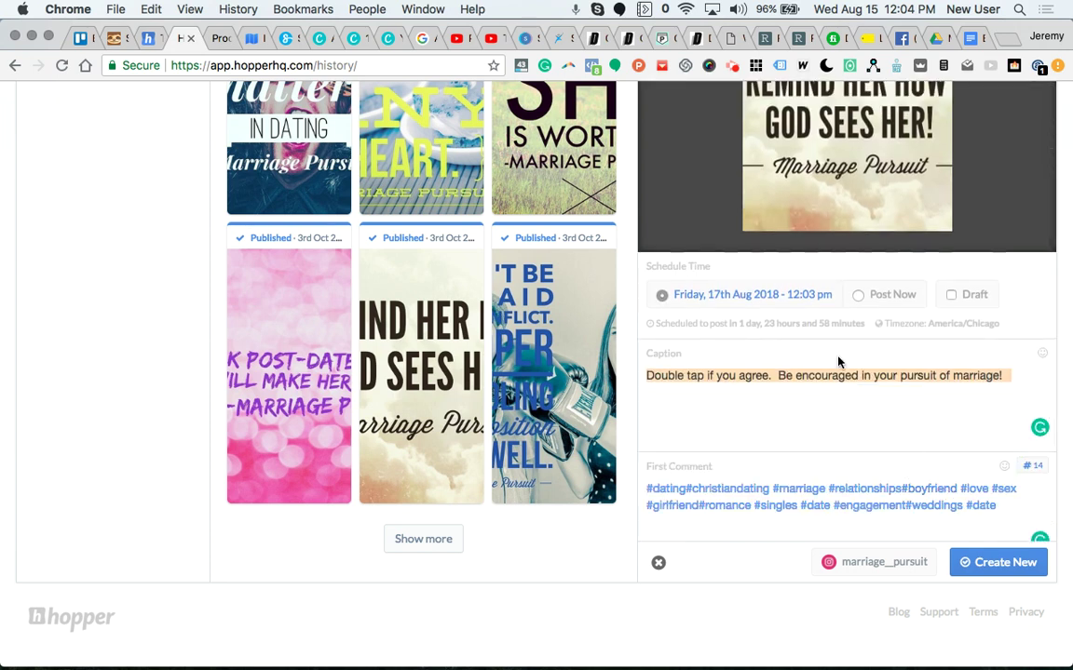
left_click(775, 295)
scroll(773, 438, "down", 1)
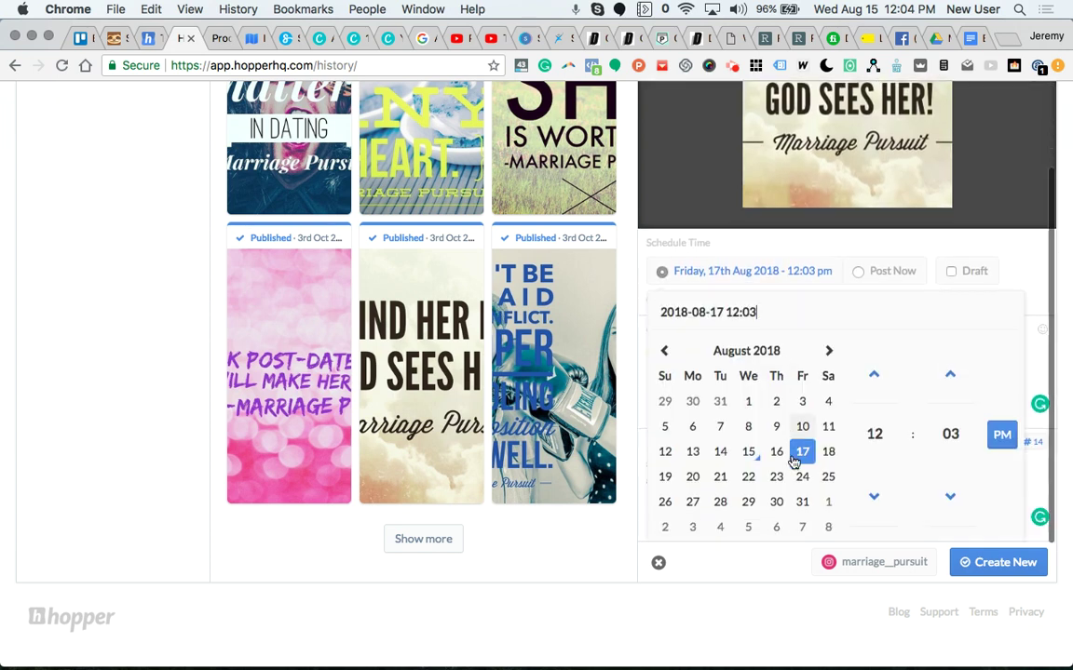
left_click(825, 504)
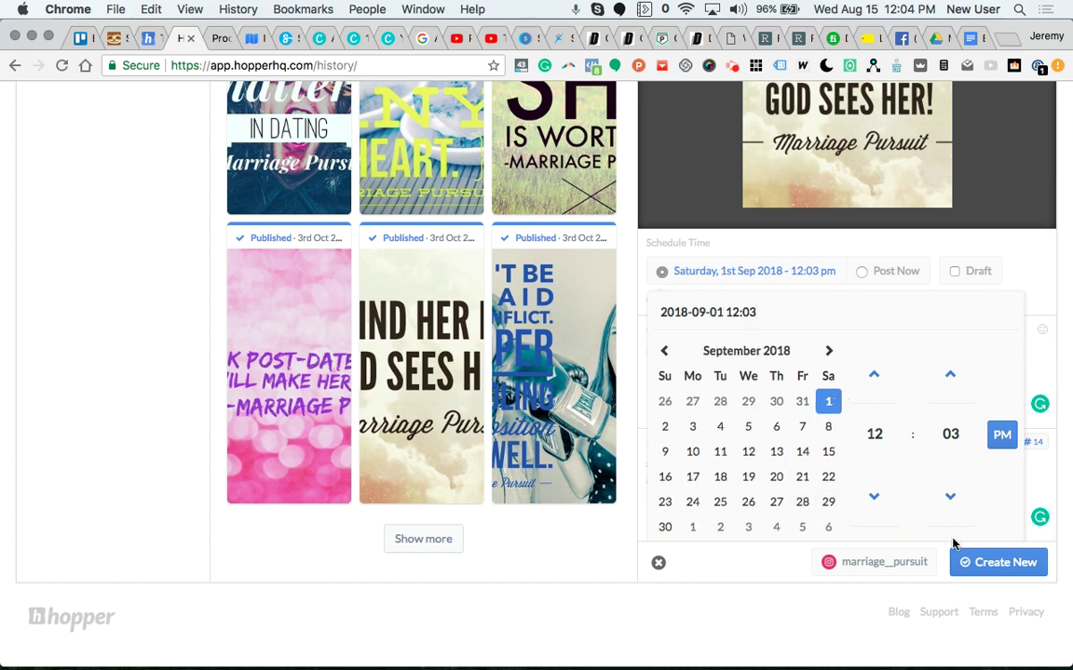
left_click(873, 434)
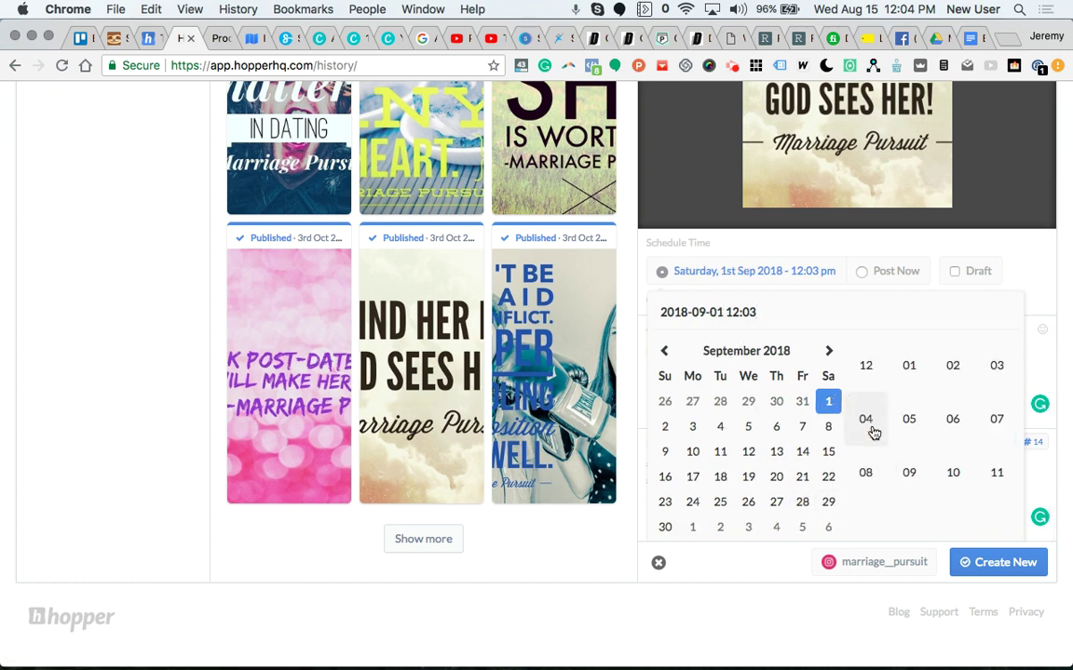
left_click(870, 370)
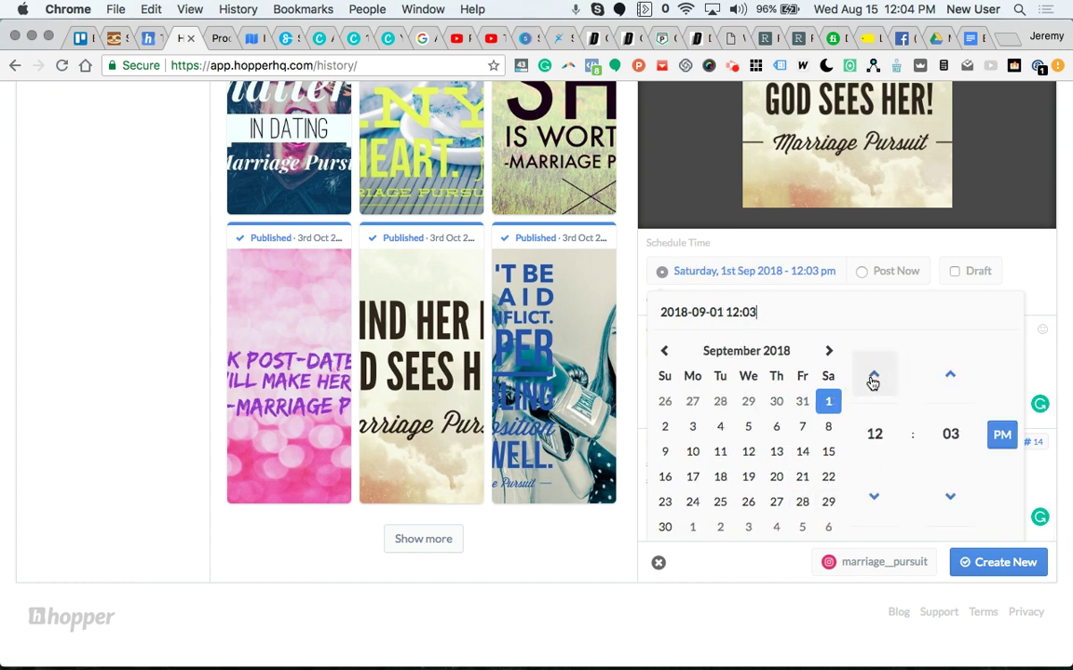
left_click(875, 435)
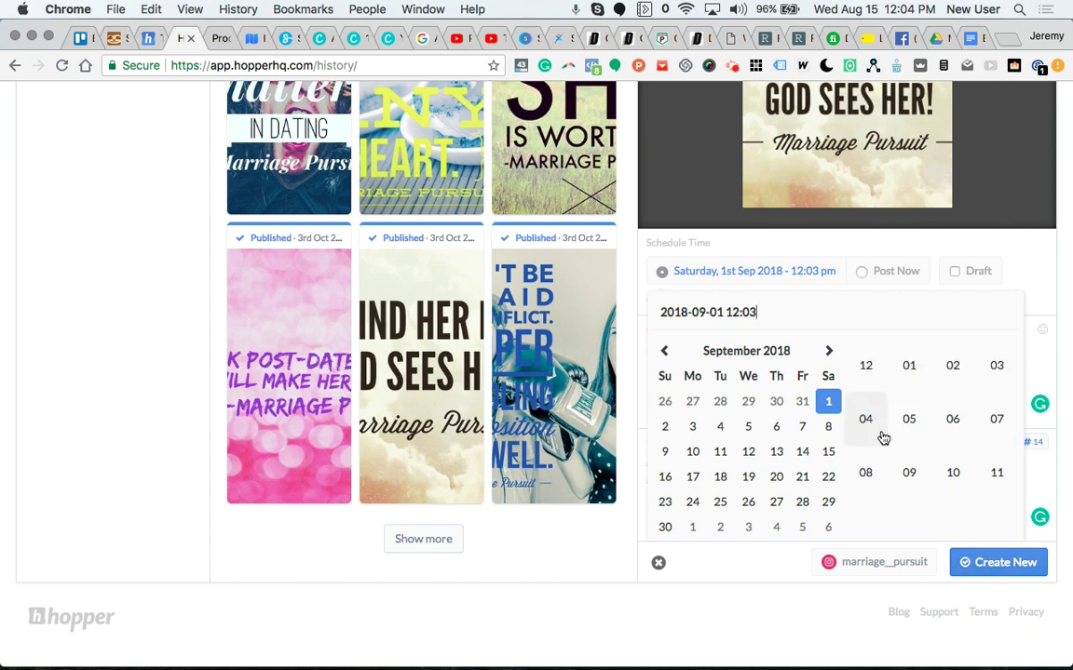
left_click(951, 421)
left_click(1002, 437)
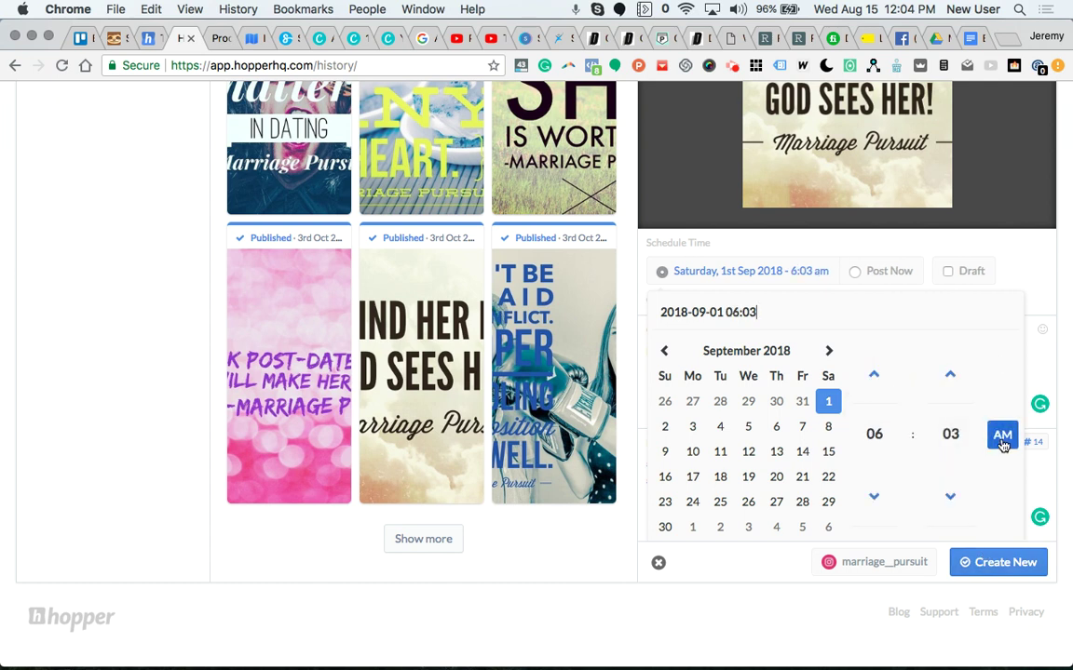
Step: Save the rescheduled "Remind her how God sees her!" post as a new post
left_click(978, 562)
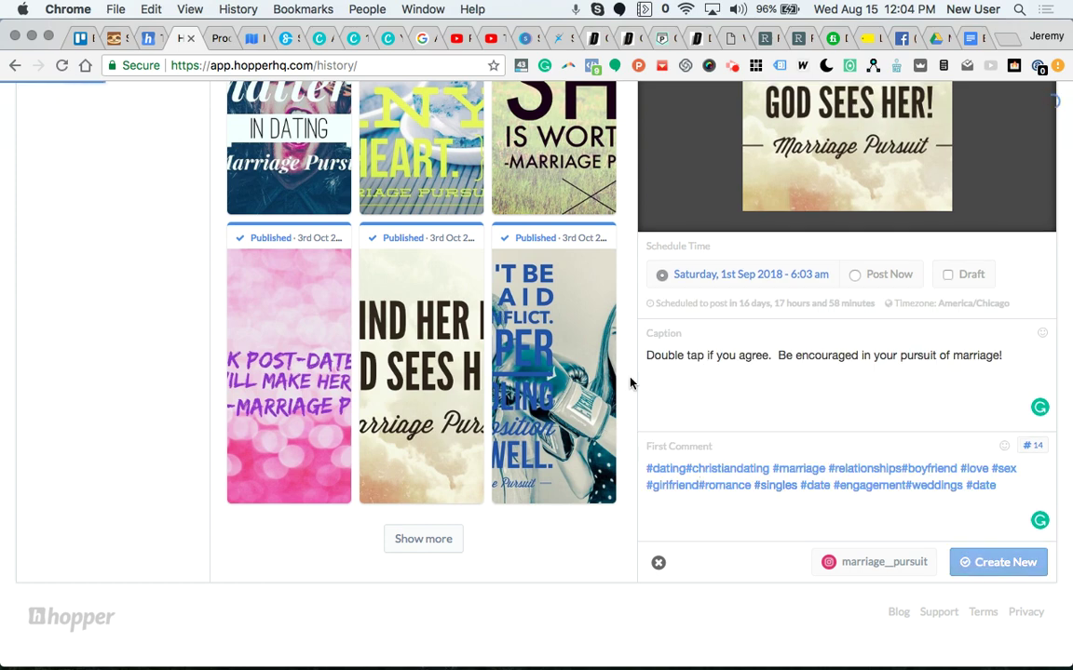
scroll(615, 365, "down", 3)
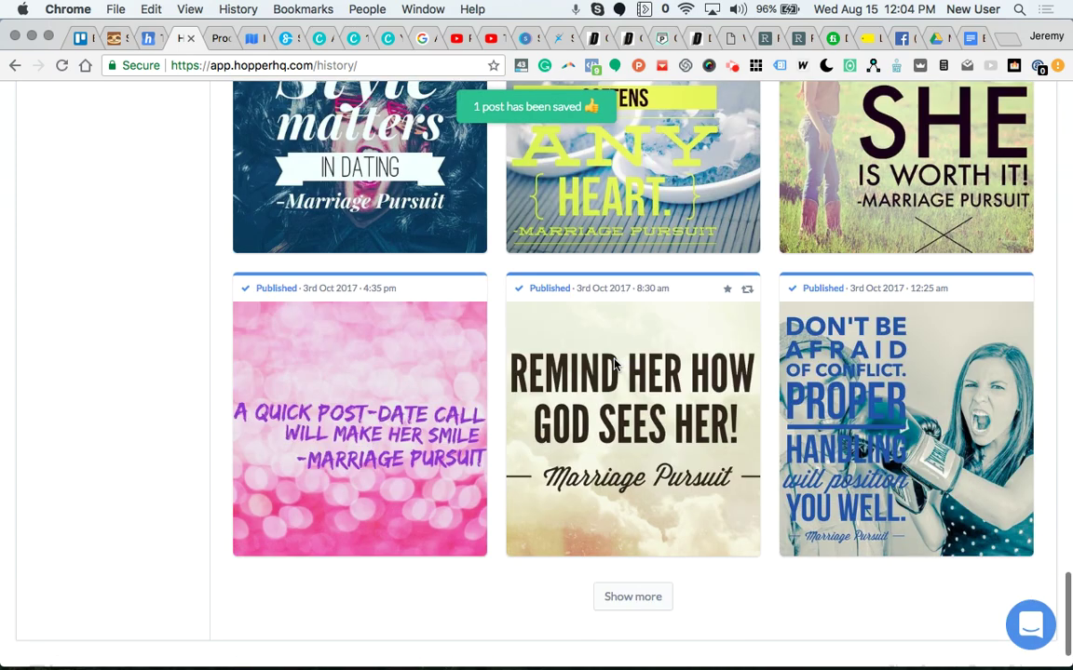
Step: Open the analytics for the marriage__pursuit account and continue to its account settings to enable them
scroll(614, 365, "up", 15)
scroll(615, 365, "up", 4)
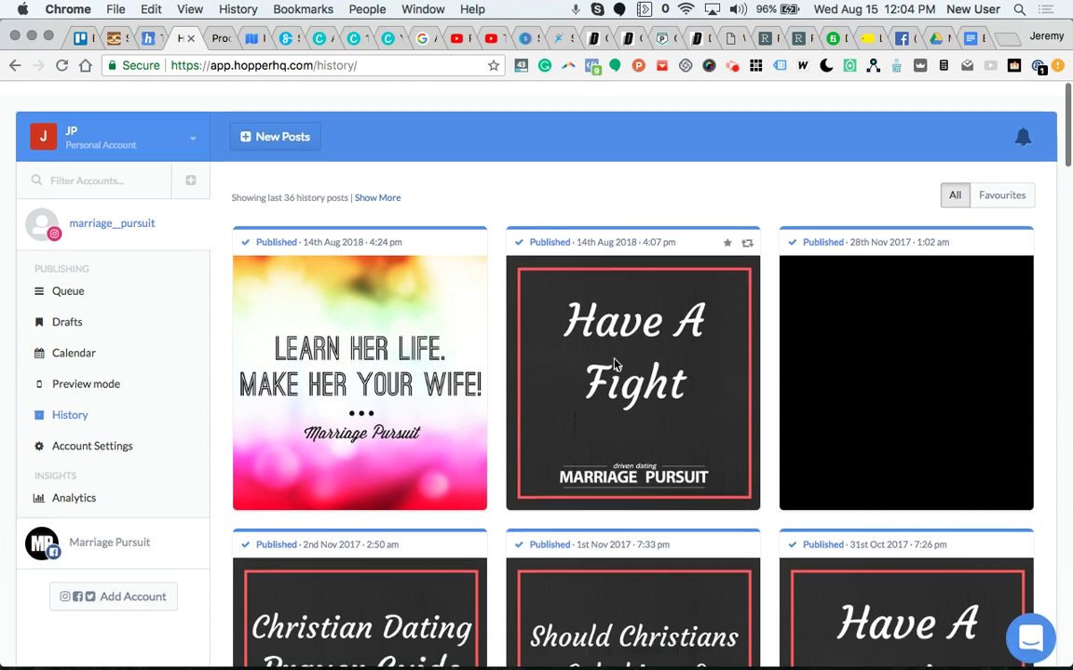
scroll(613, 364, "down", 1)
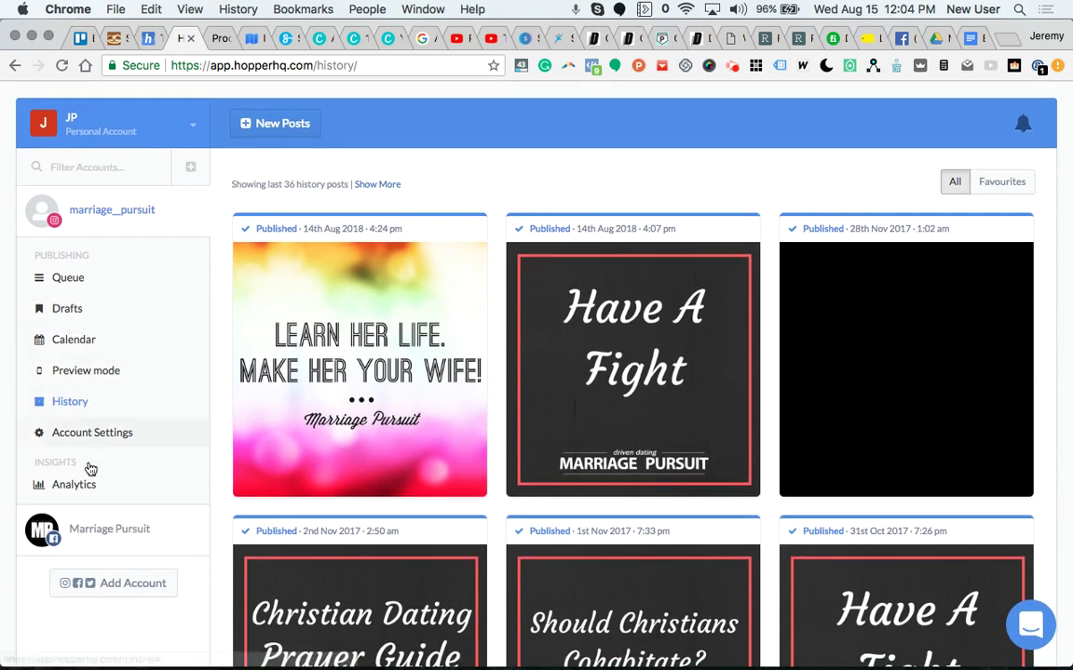
left_click(84, 491)
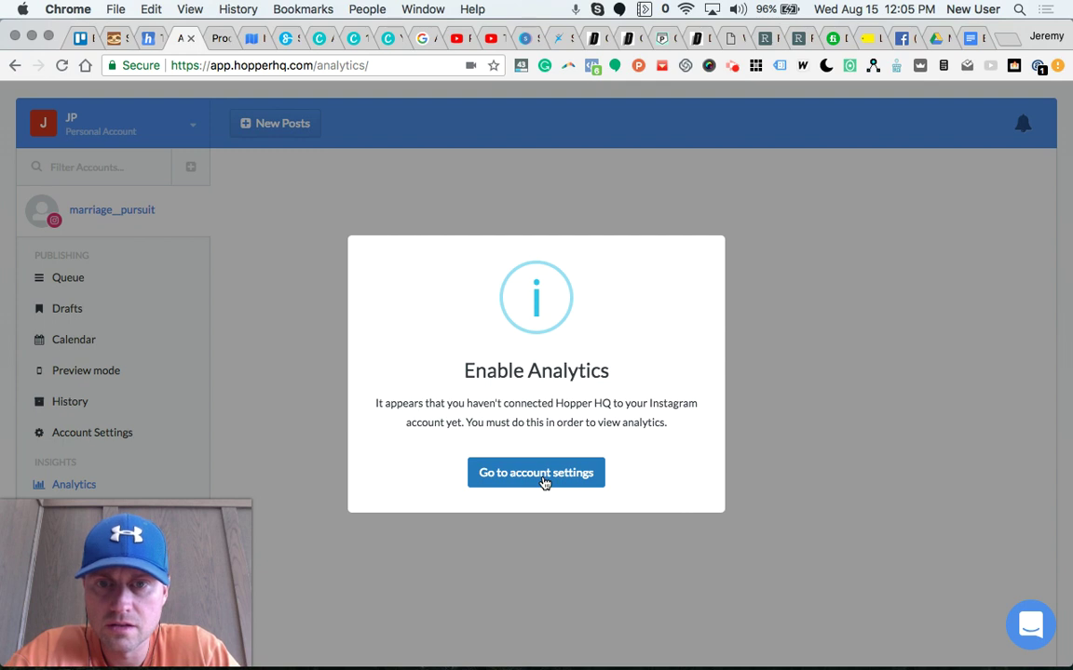
left_click(545, 477)
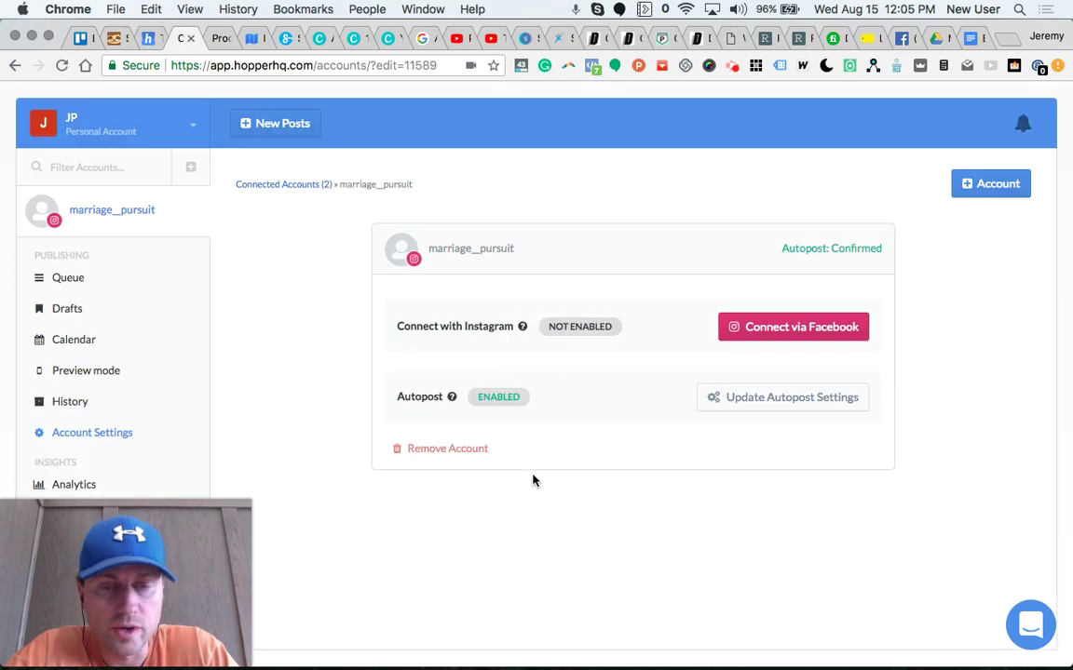
Step: Connect the Instagram account via Facebook and grant Hopper HQ the requested permissions
left_click(785, 328)
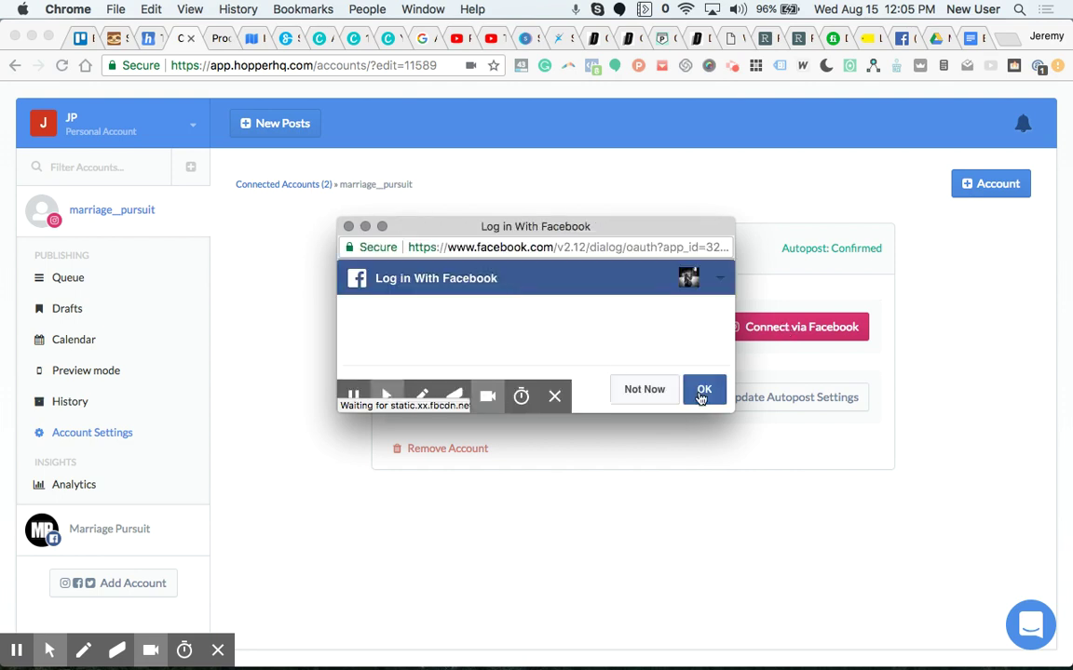
left_click(704, 391)
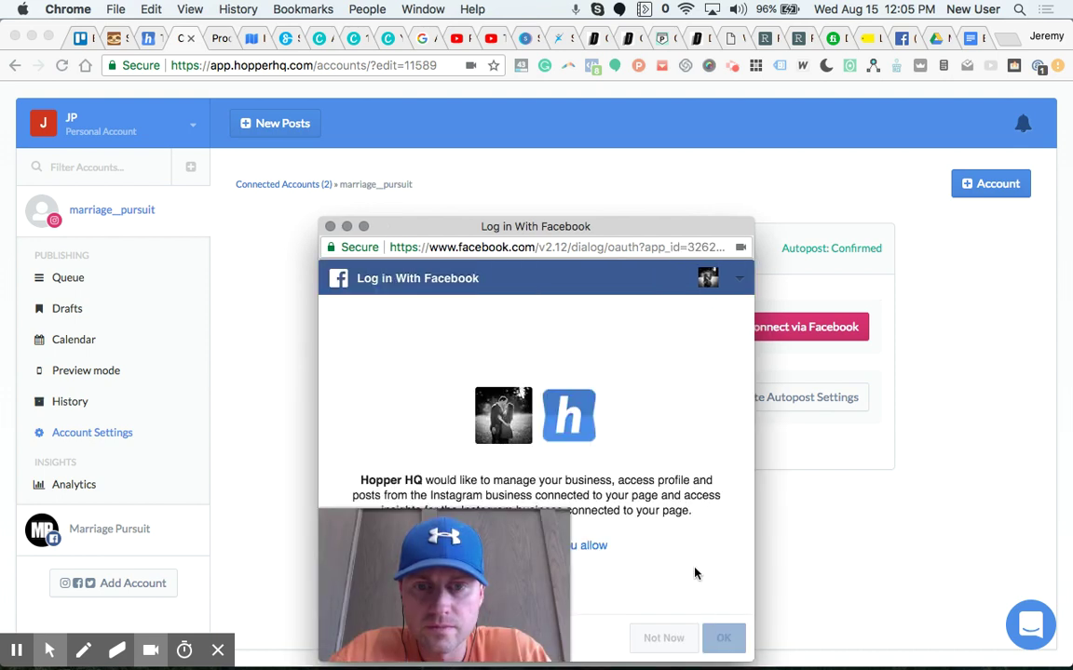
left_click(730, 639)
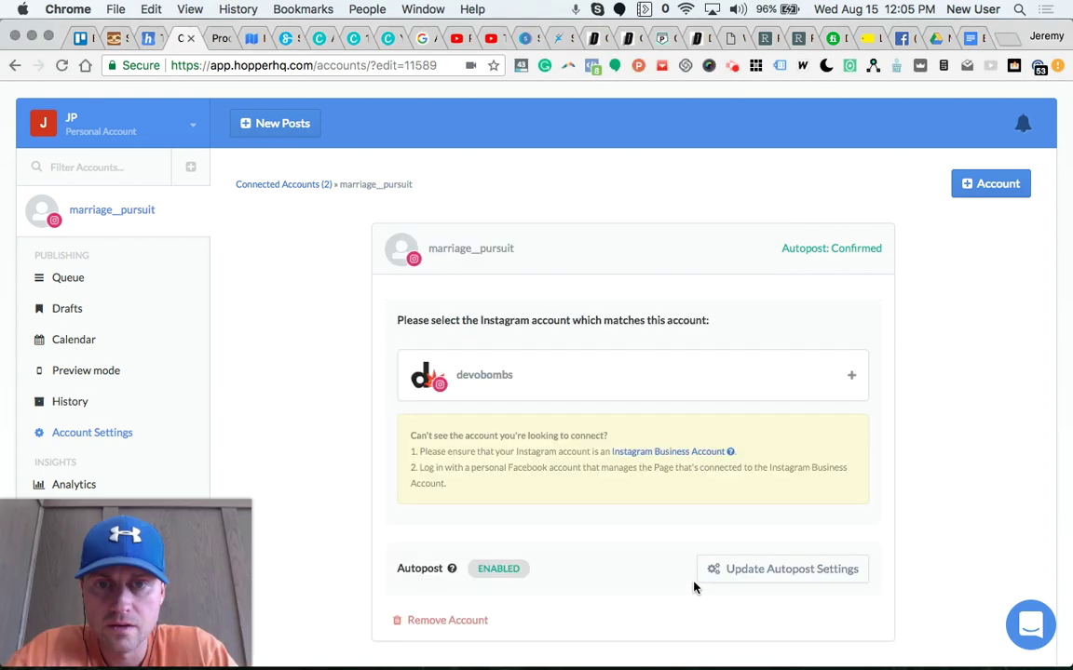
Step: Try to match the devobombs Instagram account to the marriage__pursuit account
left_click(777, 386)
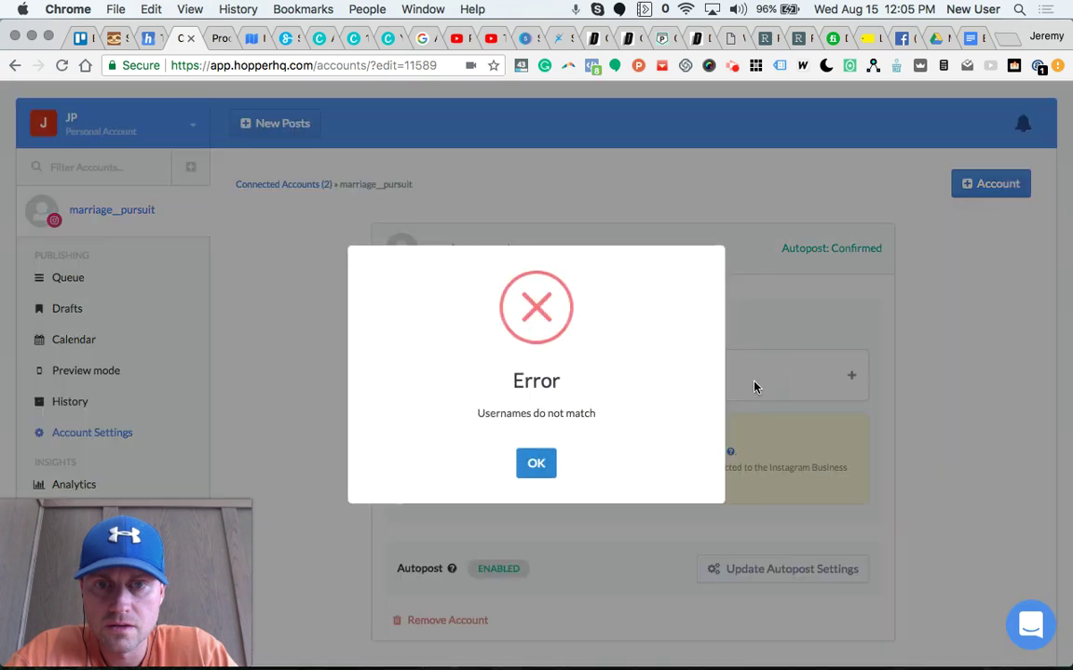
left_click(538, 459)
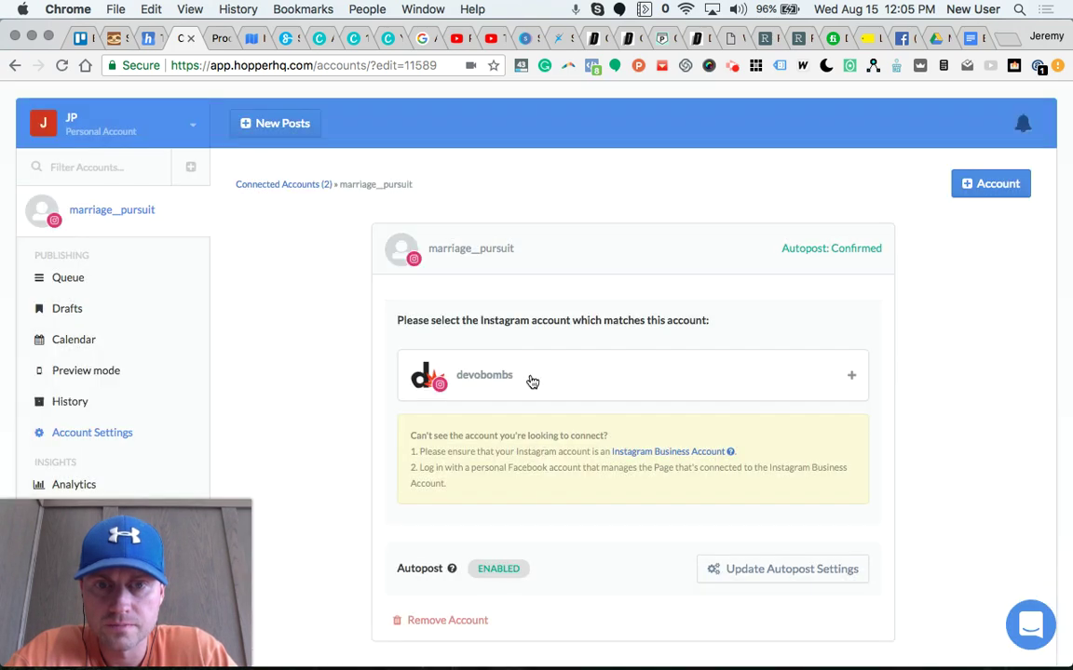
scroll(531, 378, "down", 1)
scroll(531, 378, "up", 1)
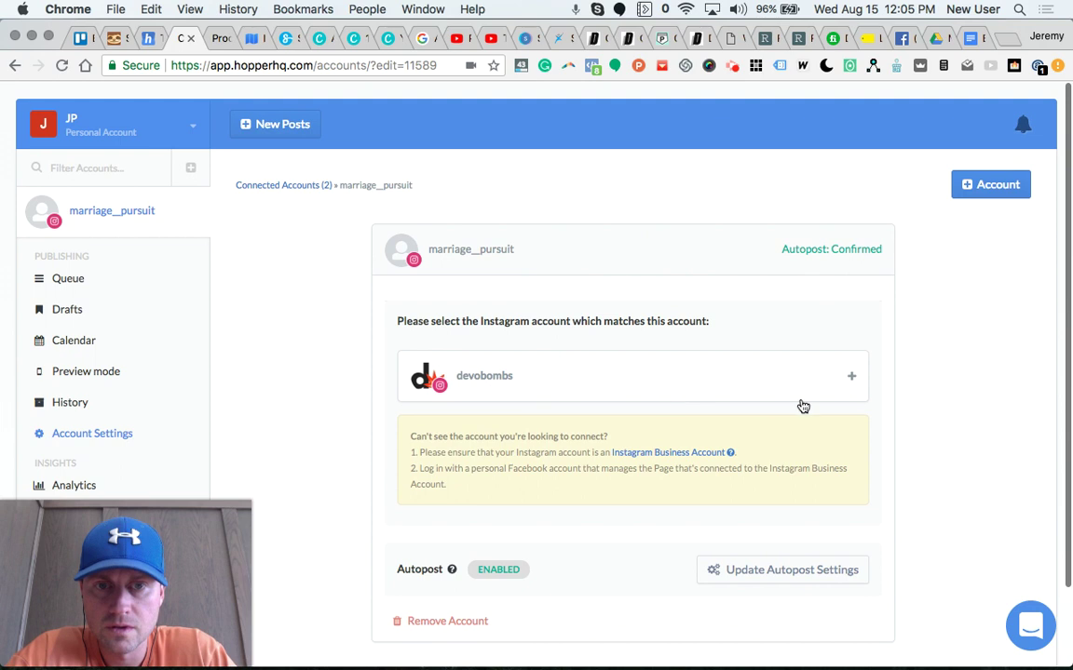
left_click(851, 378)
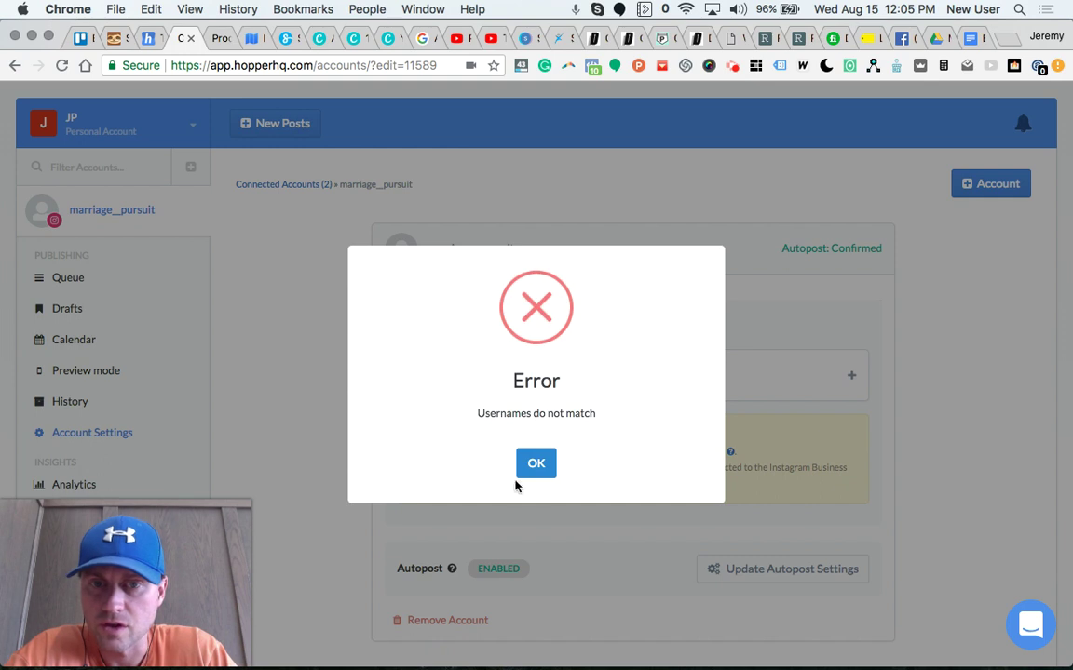
left_click(533, 473)
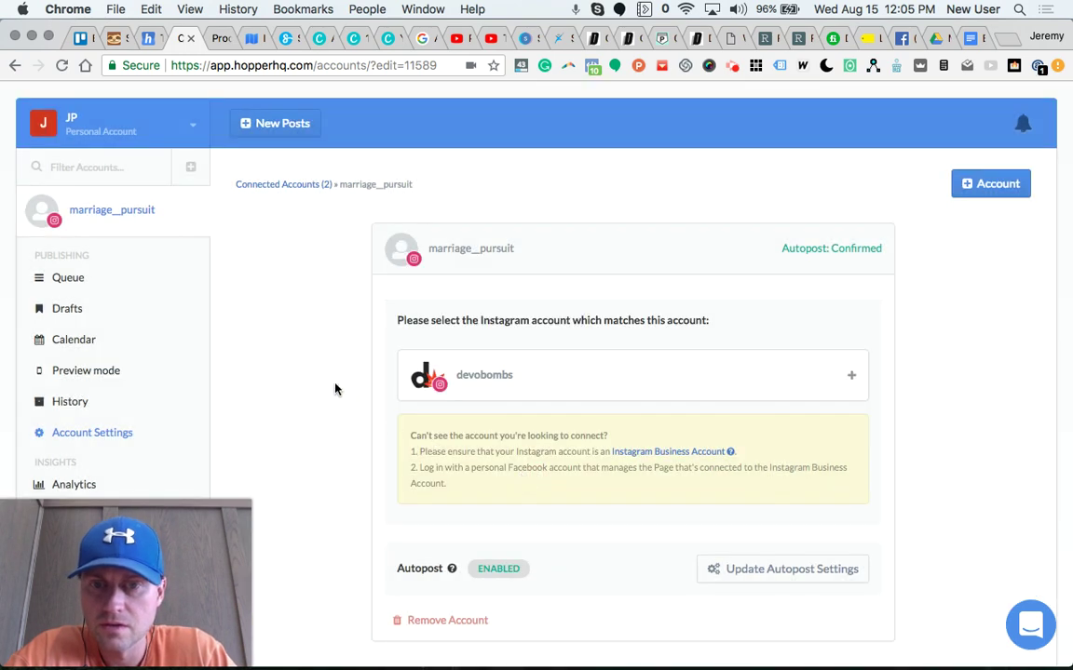
scroll(367, 422, "down", 2)
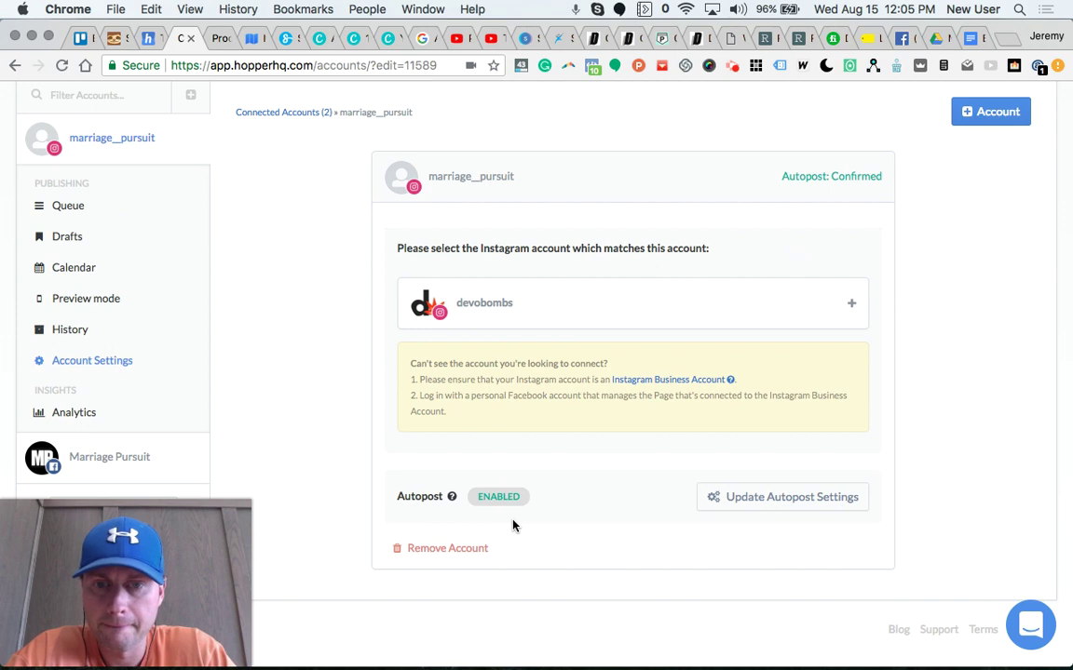
scroll(498, 536, "down", 1)
left_click(474, 539)
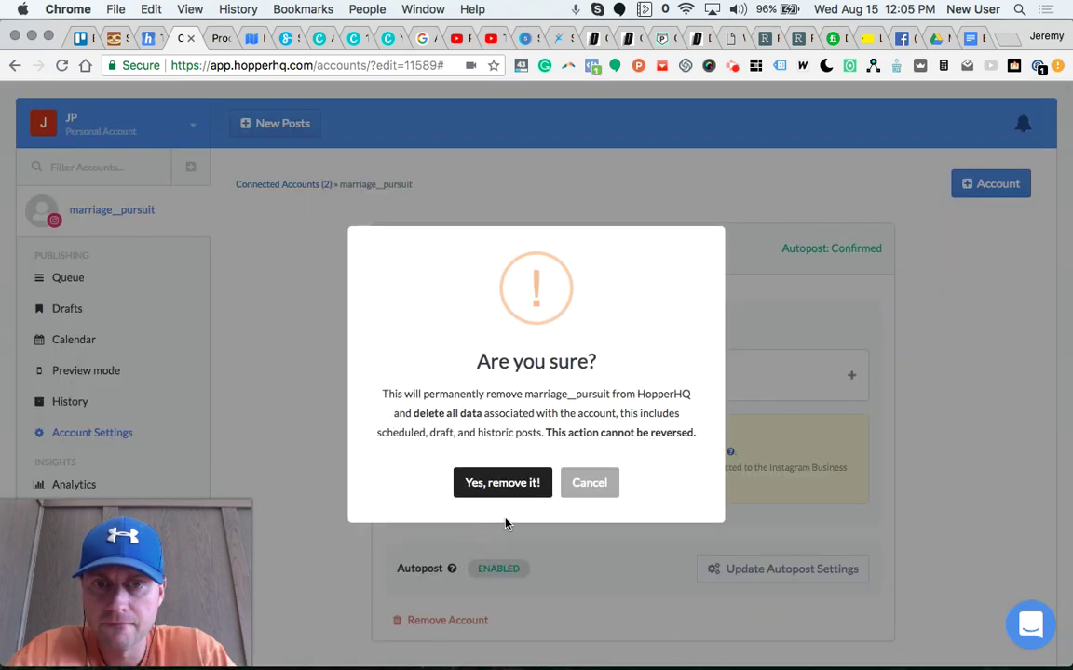
left_click(588, 483)
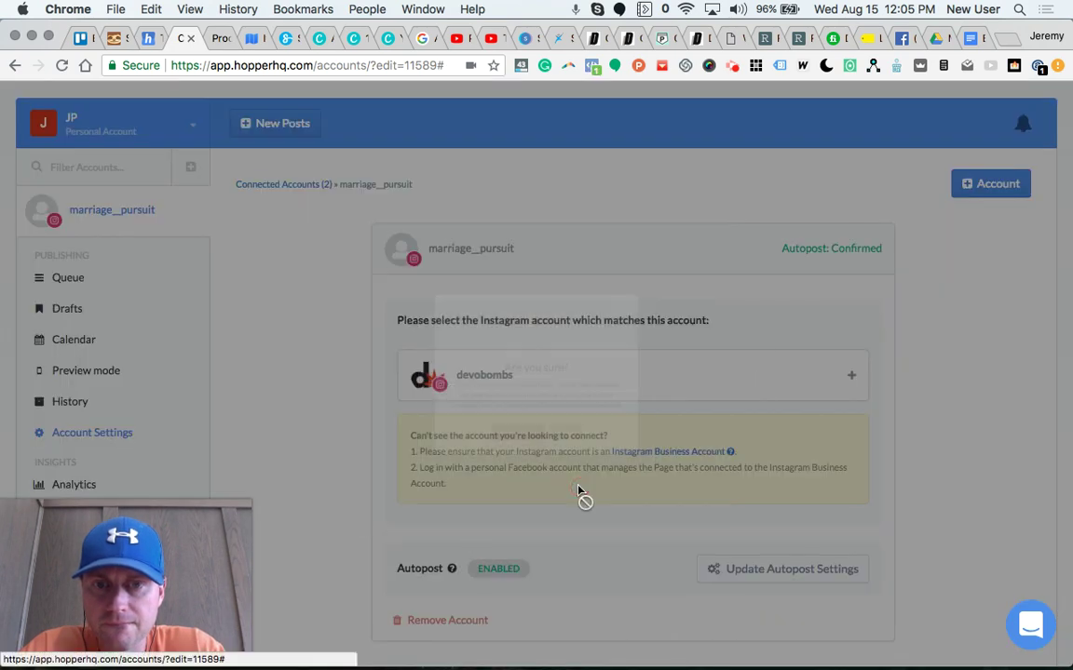
Step: Retry linking the devobombs Instagram account to marriage__pursuit and dismiss the resulting dialog
left_click(853, 380)
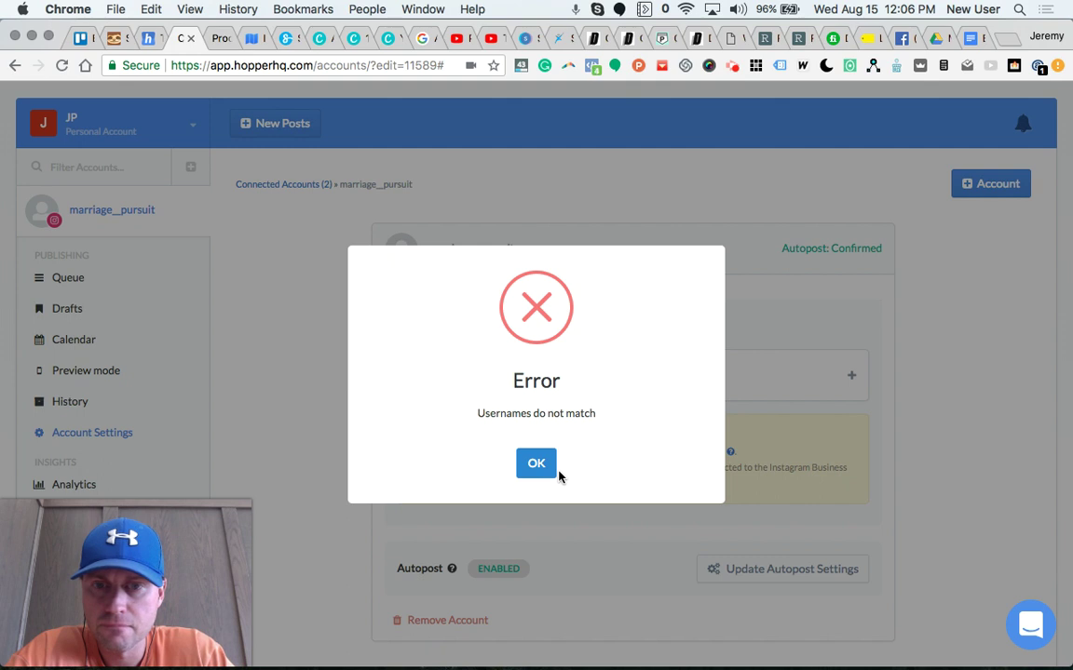
left_click(556, 475)
Step: Leave the account settings and switch to the Hopper HQ public homepage
scroll(130, 463, "down", 2)
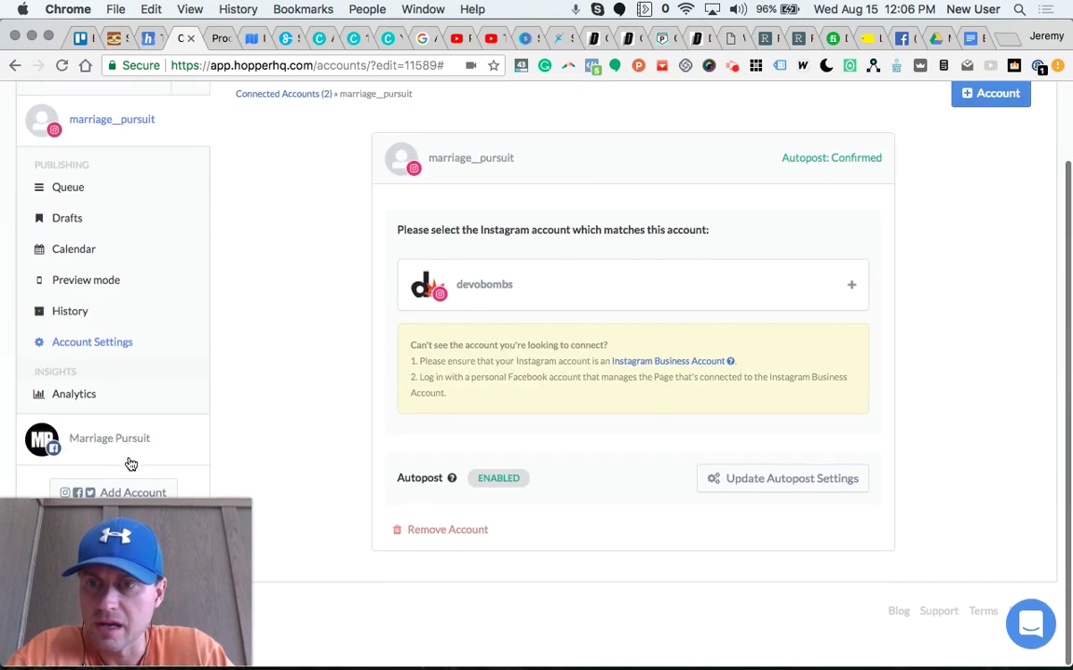
scroll(243, 393, "up", 2)
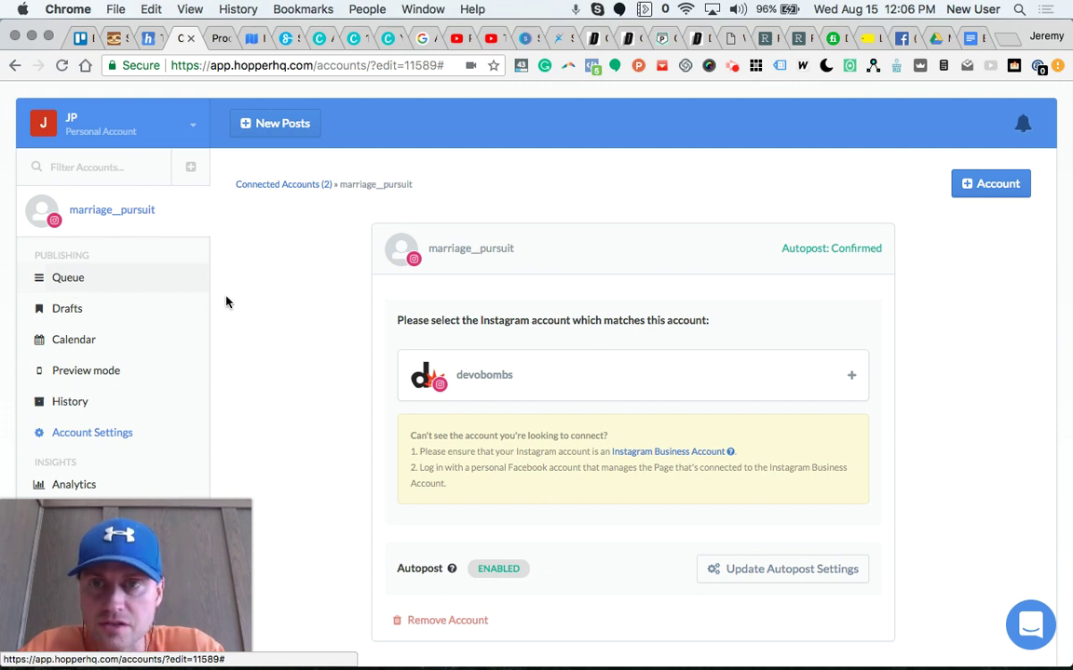
left_click(148, 37)
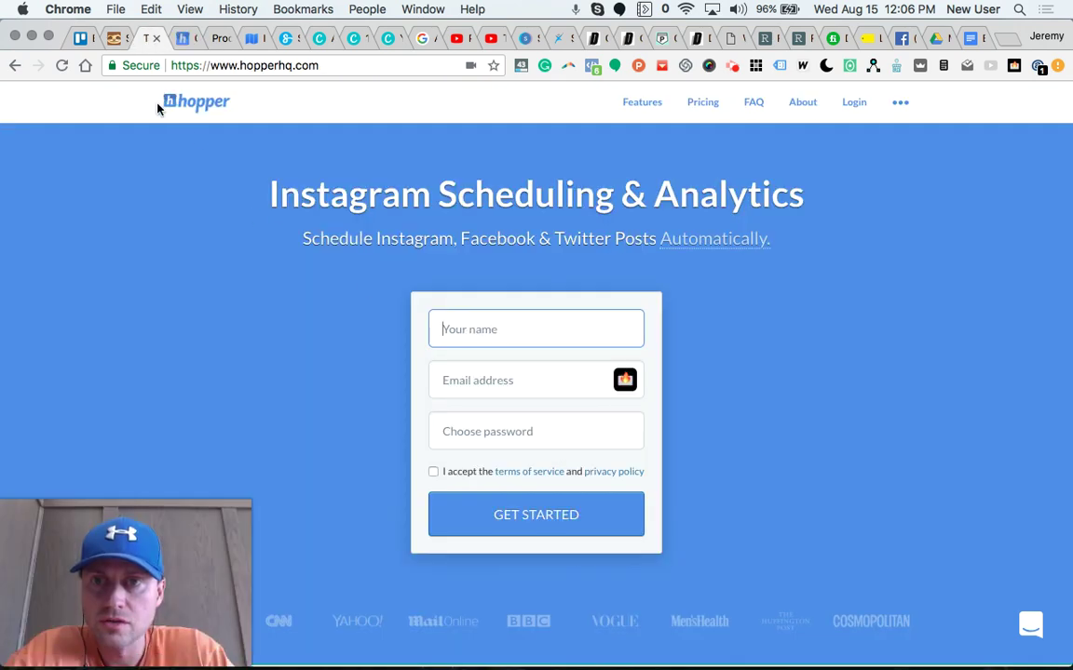